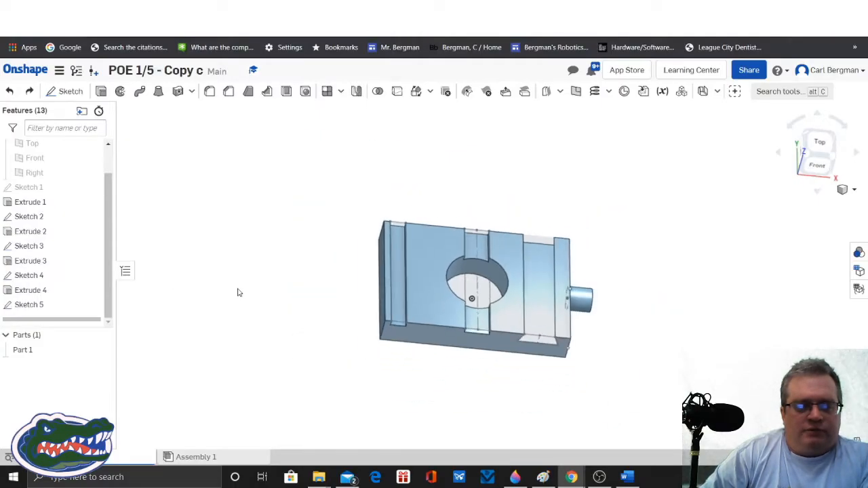
# - Edit Sketch 2 and set the distance from the block's end edge to the narrow slot to 0.4 in
pyautogui.scroll(3, 238, 292)
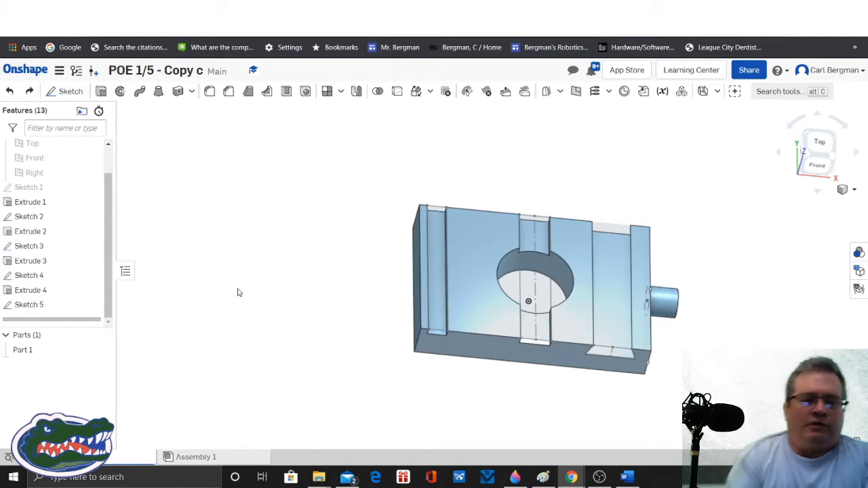
pyautogui.moveTo(280, 297); pyautogui.dragTo(175, 301, button='middle')
pyautogui.hotkey('shift', '1')
pyautogui.moveTo(276, 266); pyautogui.dragTo(294, 300, button='right')
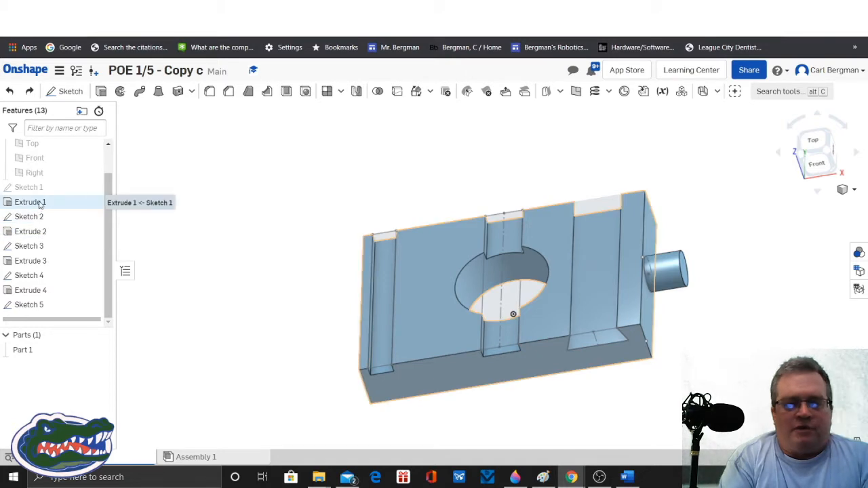
pyautogui.rightClick(40, 235)
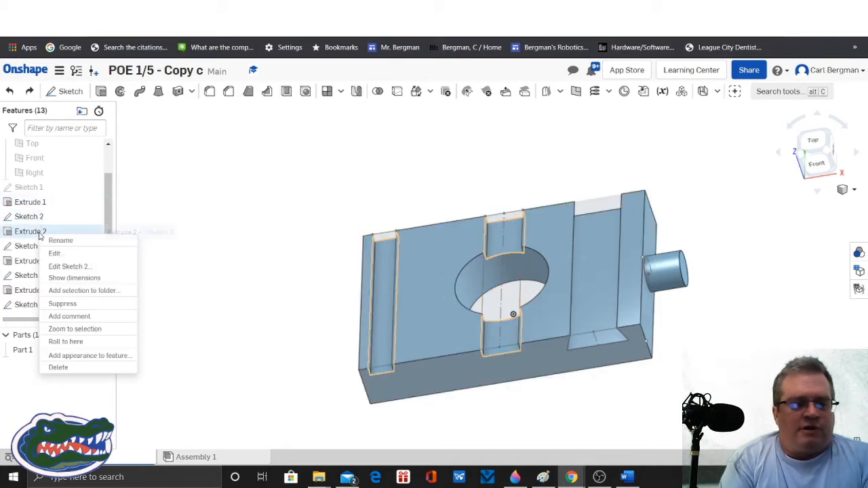
pyautogui.click(74, 269)
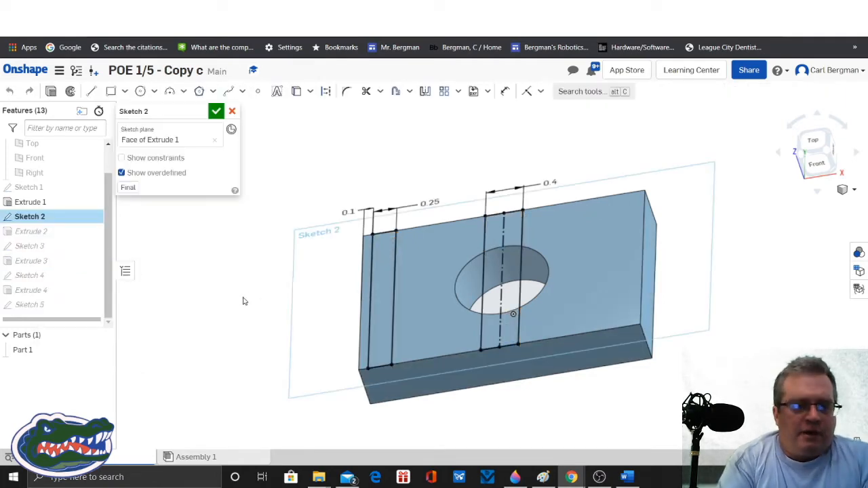
pyautogui.moveTo(243, 306); pyautogui.dragTo(256, 328, button='right')
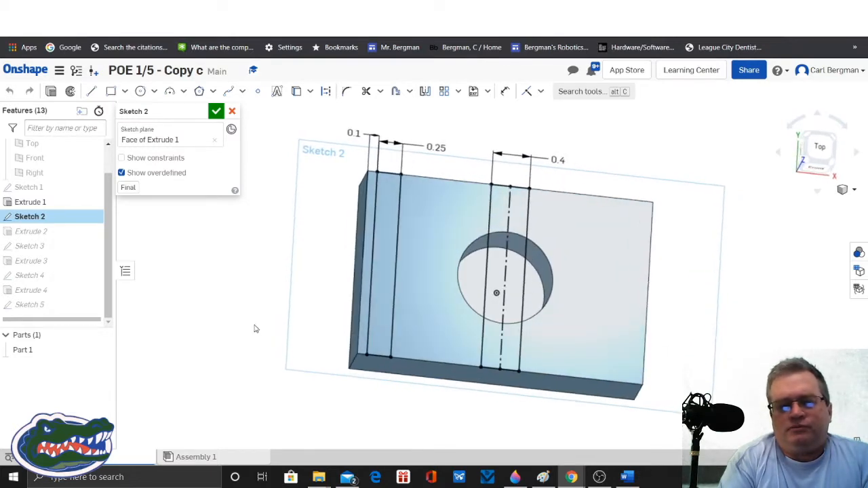
pyautogui.doubleClick(353, 133)
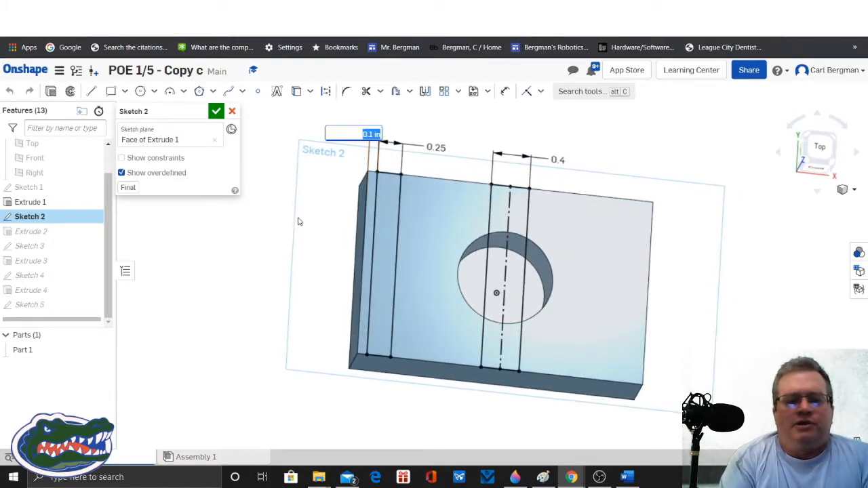
pyautogui.write('0.4')
pyautogui.press('Return')
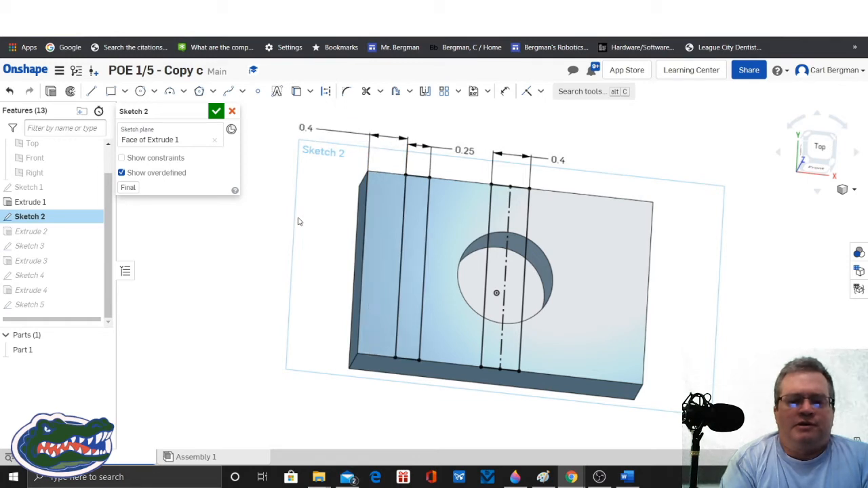
# - Set the narrow slot's width in Sketch 2 to 0.1 in and finish the sketch
pyautogui.doubleClick(464, 151)
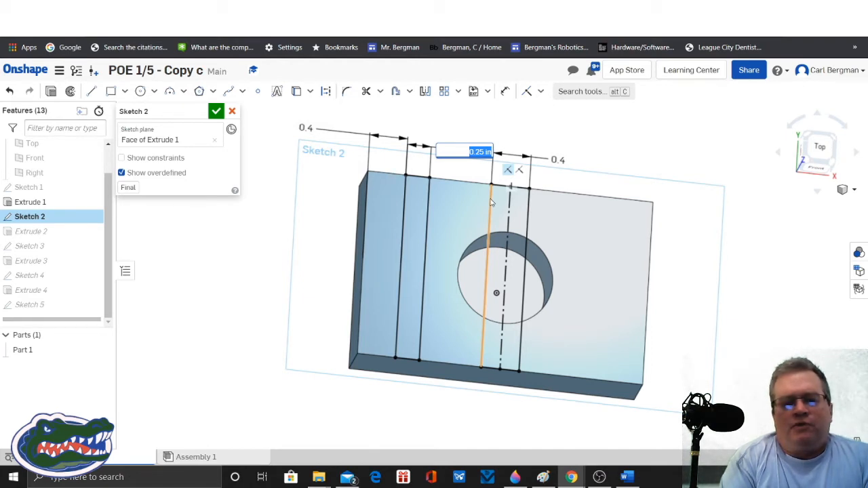
pyautogui.write('1')
pyautogui.press('Return')
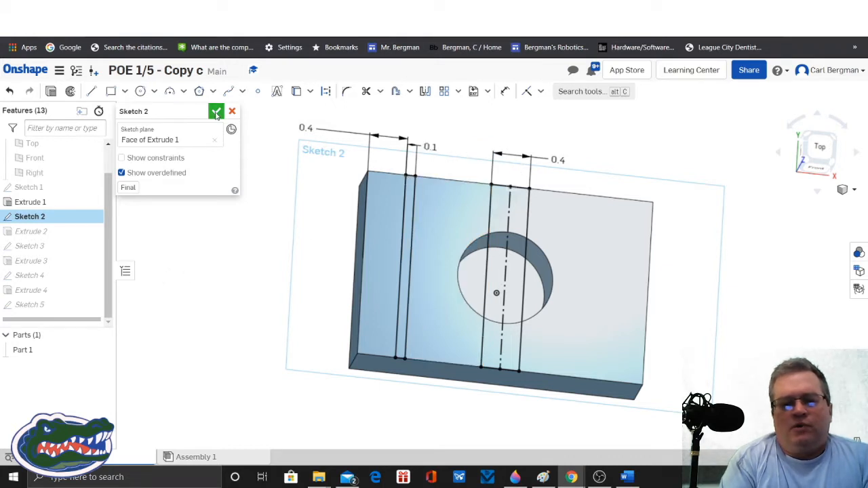
pyautogui.click(216, 112)
pyautogui.moveTo(262, 339)
pyautogui.mouseDown(button='right')
pyautogui.moveTo(274, 312)
pyautogui.moveTo(264, 329)
pyautogui.mouseUp(button='right')
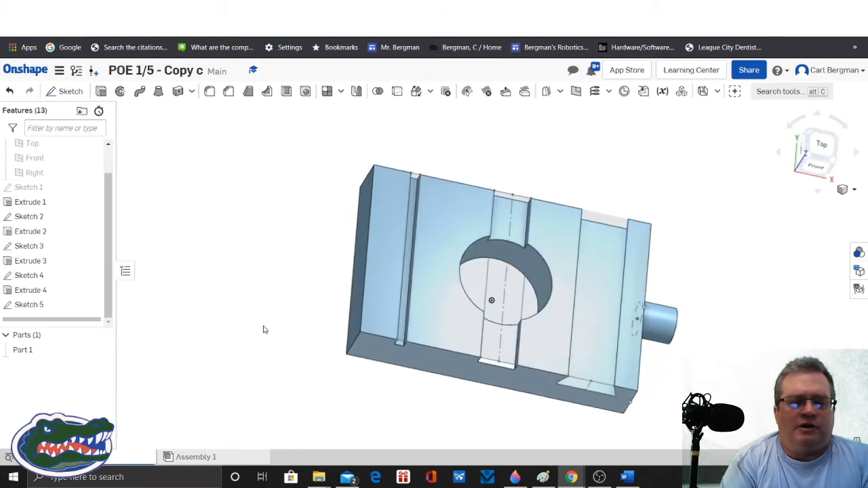
pyautogui.rightClick(28, 217)
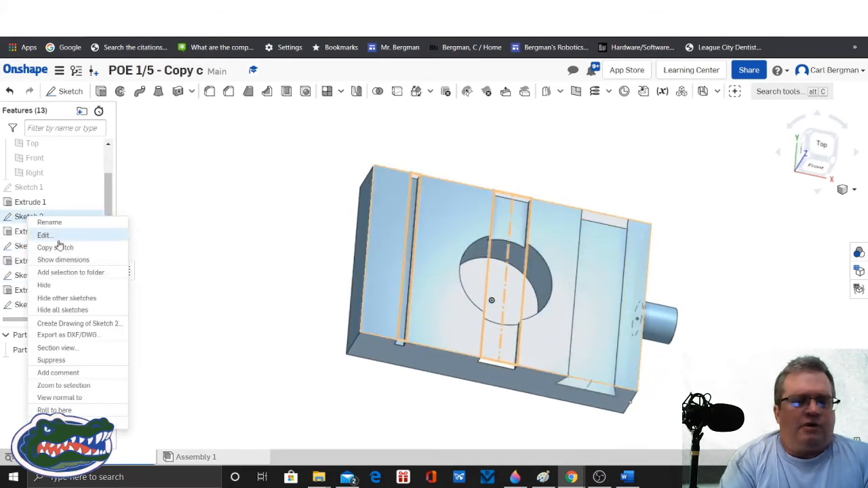
pyautogui.click(43, 235)
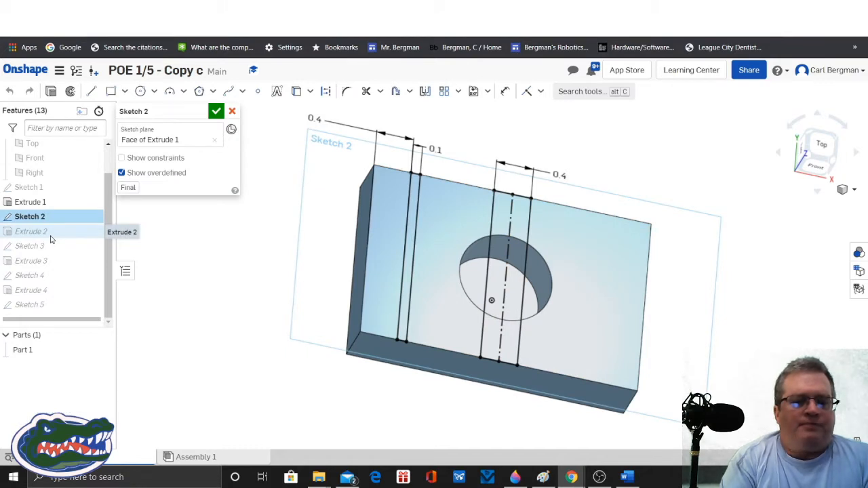
pyautogui.click(216, 111)
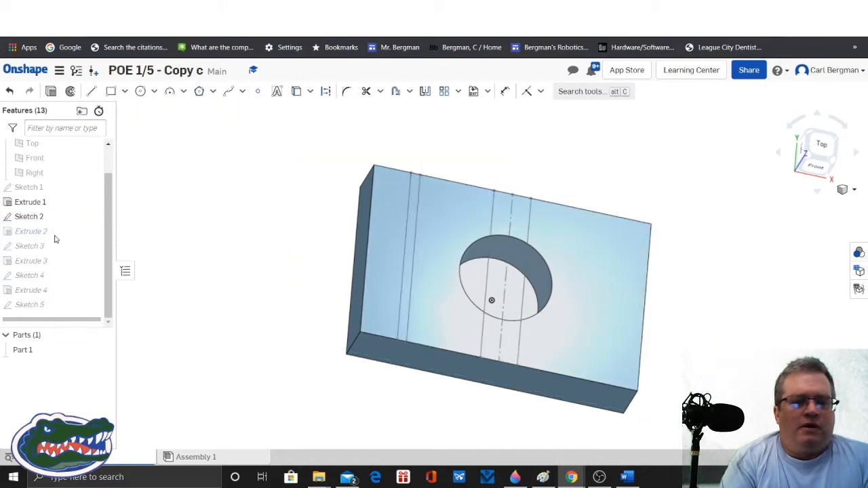
pyautogui.rightClick(32, 207)
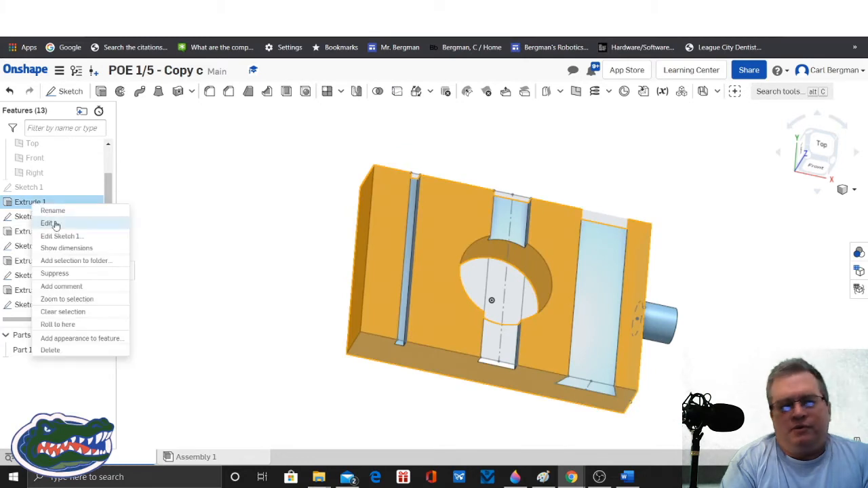
pyautogui.click(54, 224)
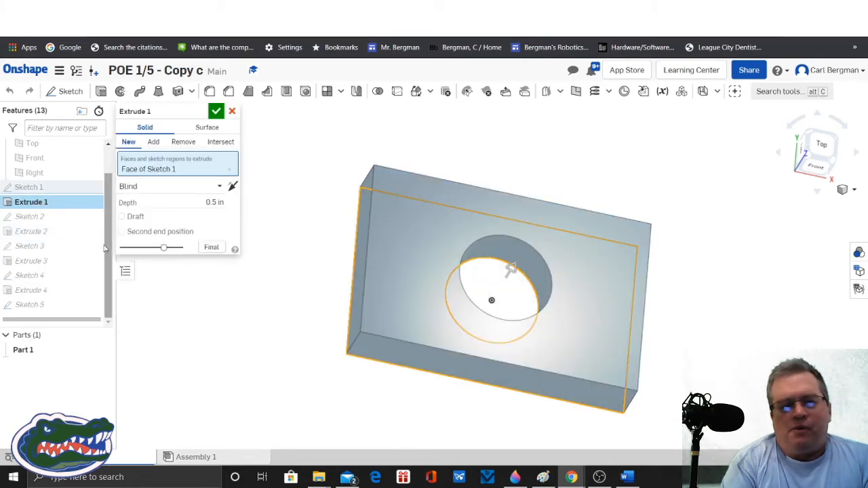
pyautogui.click(213, 202)
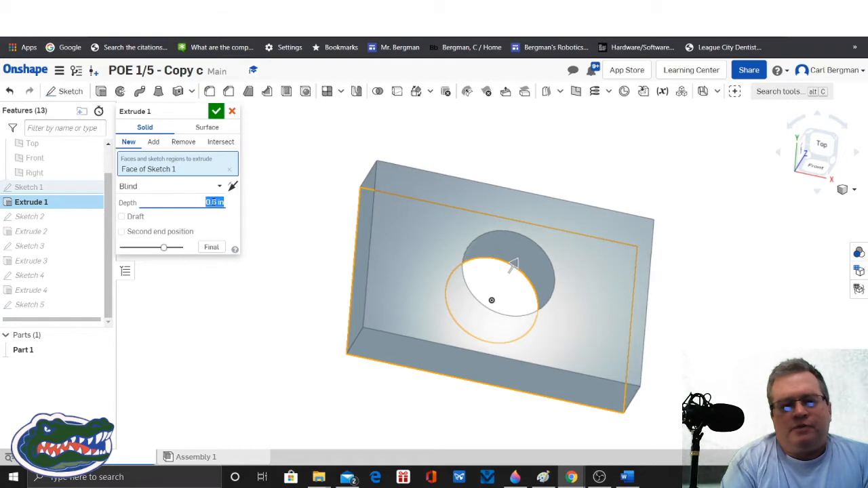
pyautogui.click(232, 111)
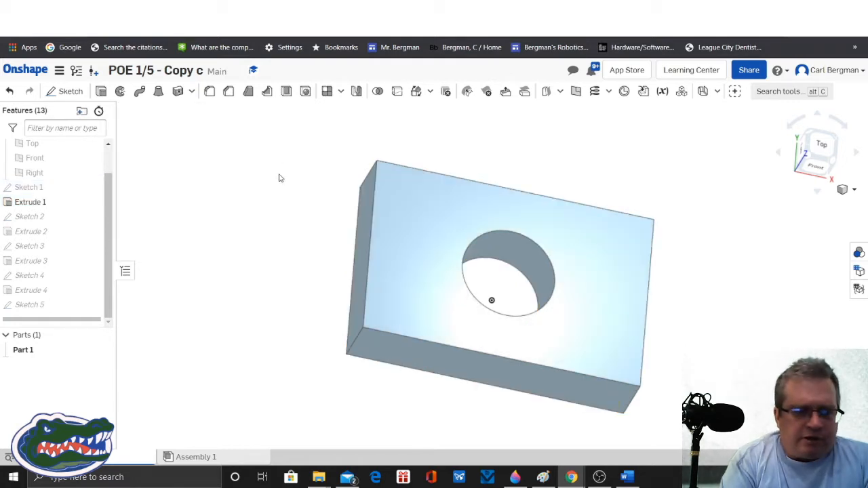
# - Edit the slot cut Extrude 2 and set its depth to 0.25 in
pyautogui.rightClick(36, 235)
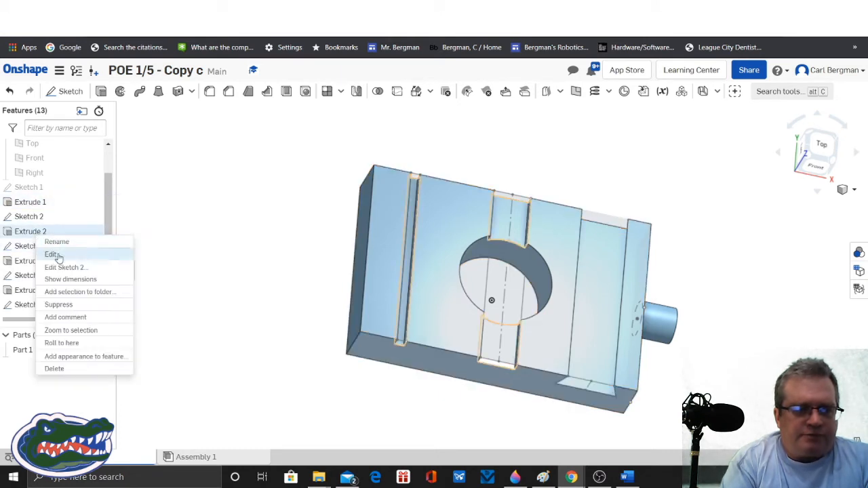
pyautogui.click(53, 254)
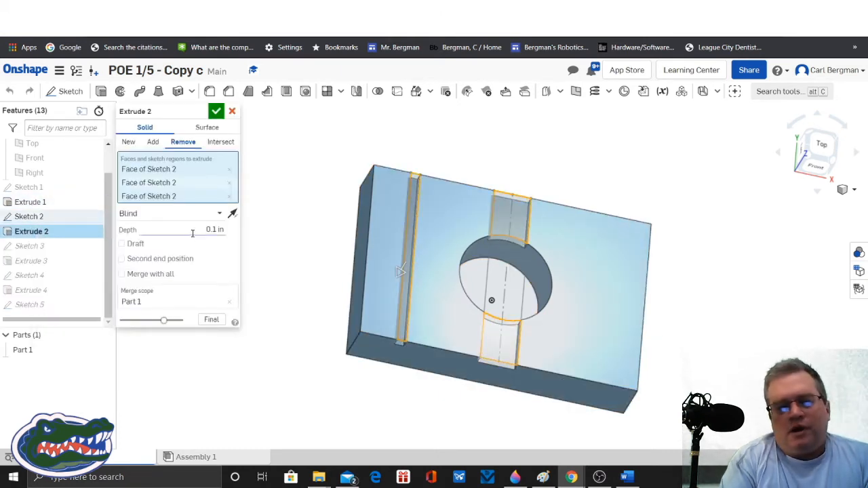
pyautogui.moveTo(316, 321); pyautogui.dragTo(420, 313, button='right')
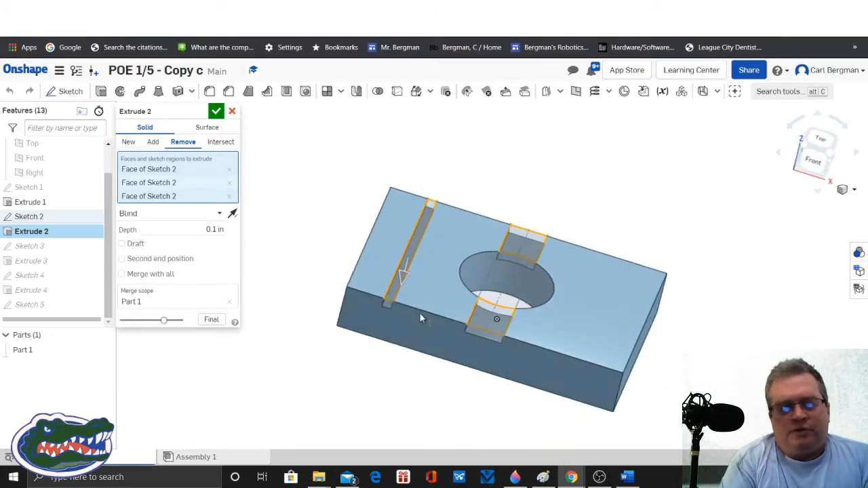
pyautogui.click(190, 230)
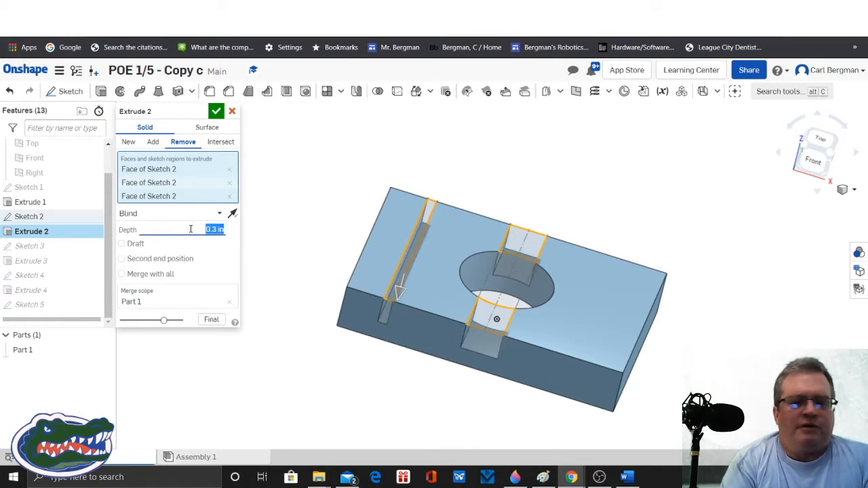
pyautogui.press('Down')
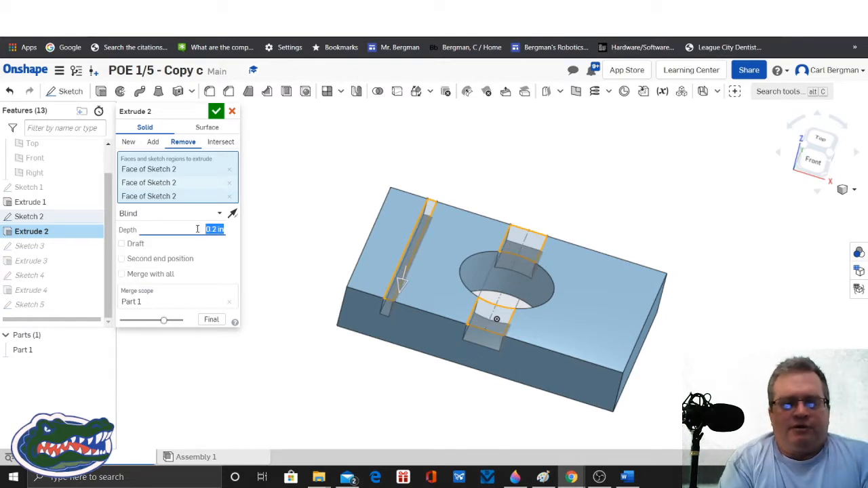
pyautogui.write('0.25')
pyautogui.press('Return')
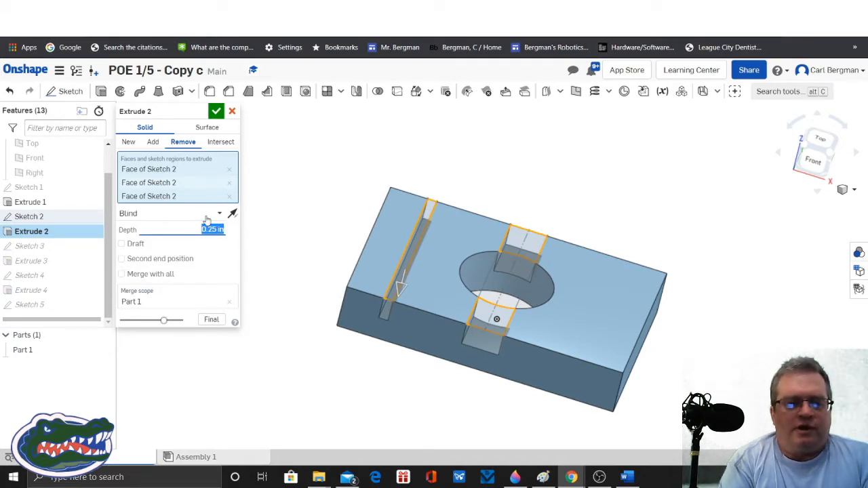
pyautogui.click(216, 112)
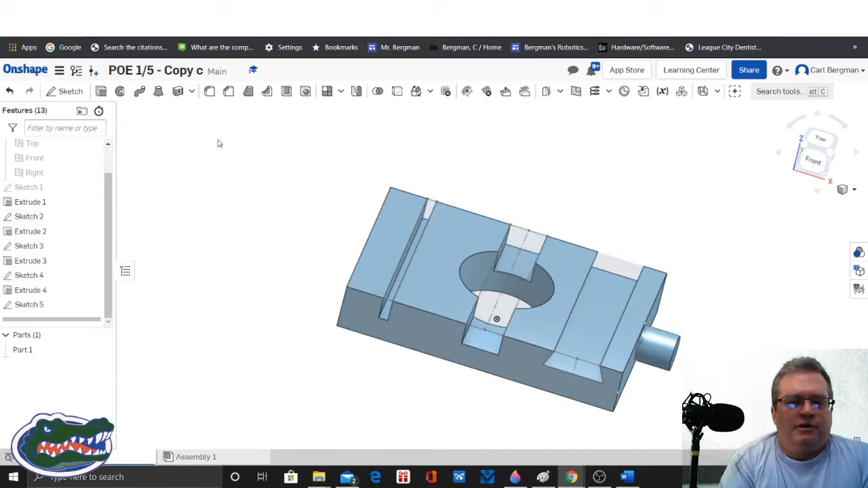
# - Suppress the slot cut Extrude 2 to examine the block without it, and unsuppress it again
pyautogui.moveTo(263, 248)
pyautogui.mouseDown(button='right')
pyautogui.moveTo(278, 241)
pyautogui.moveTo(283, 224)
pyautogui.moveTo(271, 227)
pyautogui.moveTo(275, 252)
pyautogui.moveTo(272, 245)
pyautogui.mouseUp(button='right')
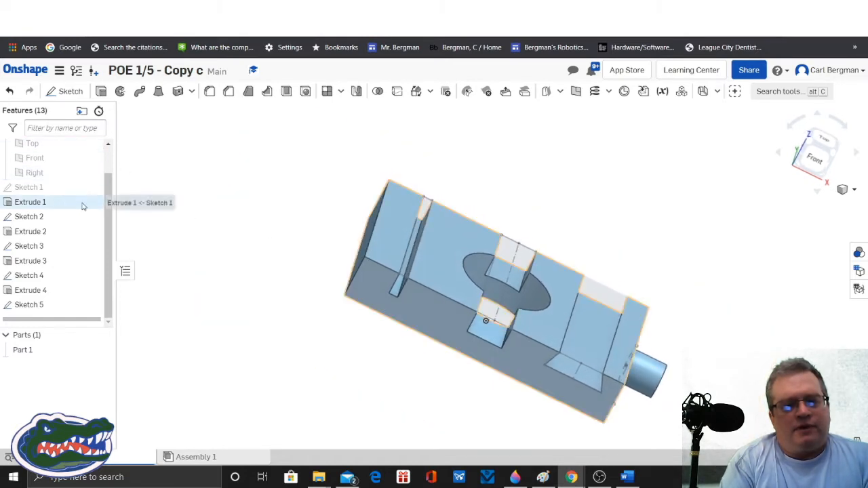
pyautogui.click(58, 233)
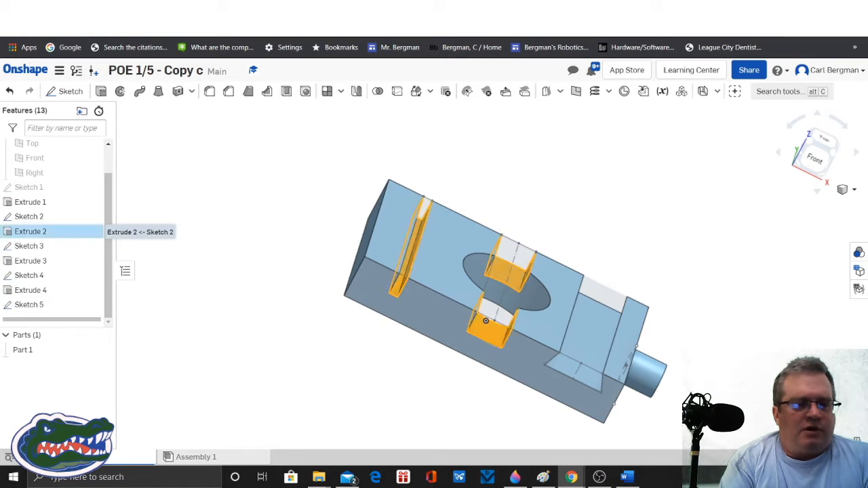
pyautogui.rightClick(65, 235)
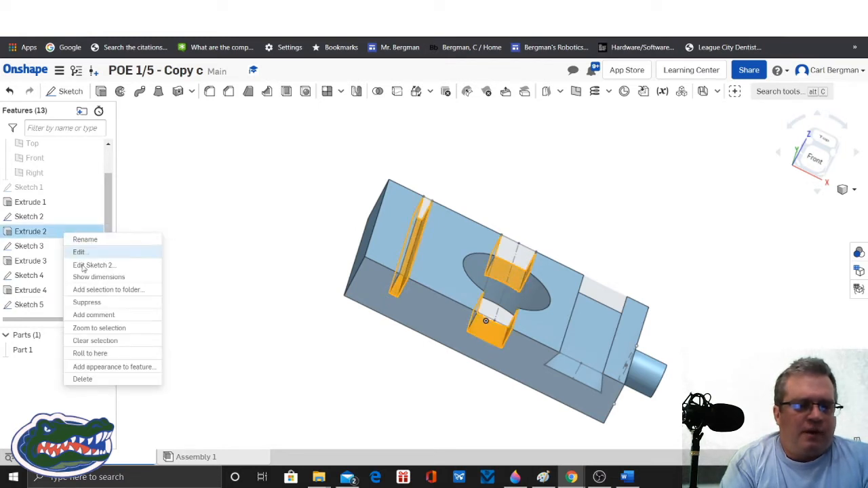
pyautogui.click(91, 304)
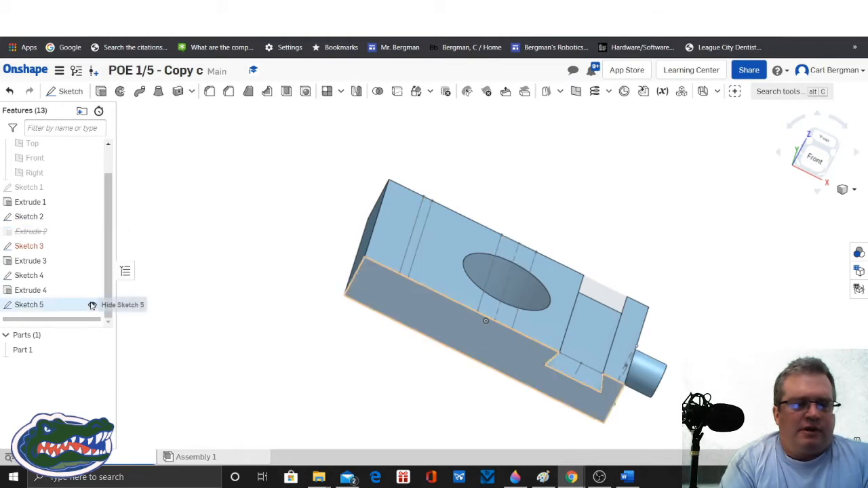
pyautogui.scroll(3, 671, 292)
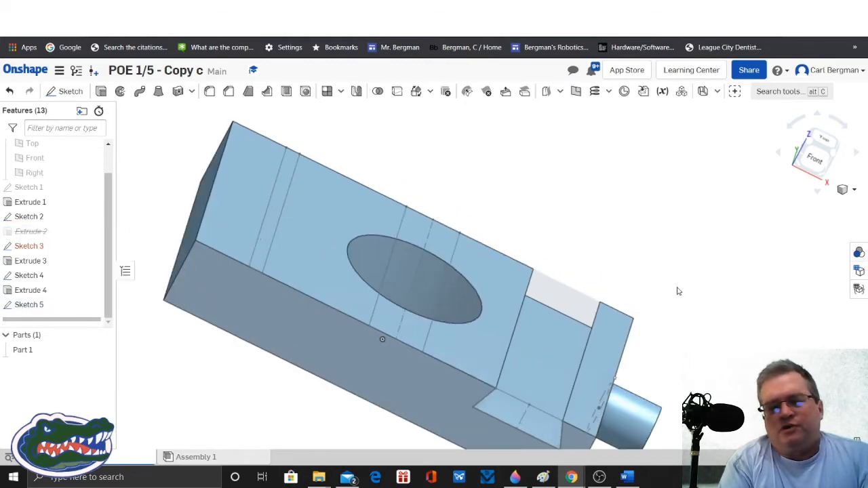
pyautogui.scroll(-1, 678, 293)
pyautogui.moveTo(709, 296); pyautogui.dragTo(303, 238, button='right')
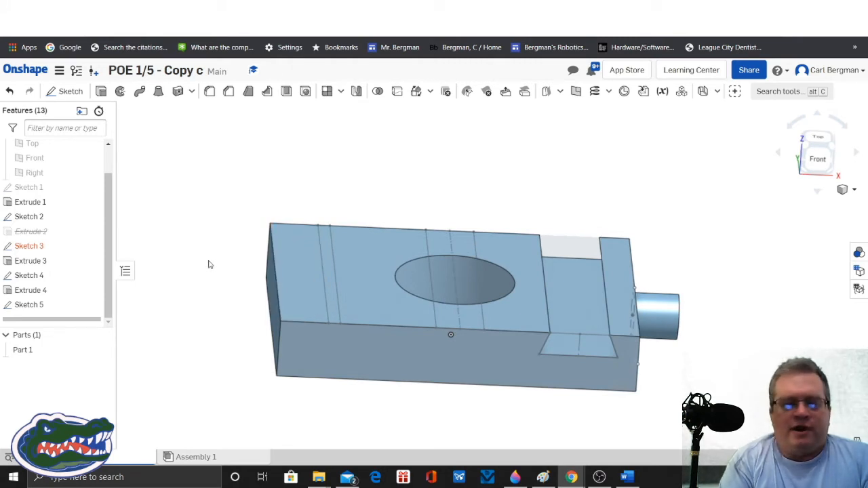
pyautogui.rightClick(41, 233)
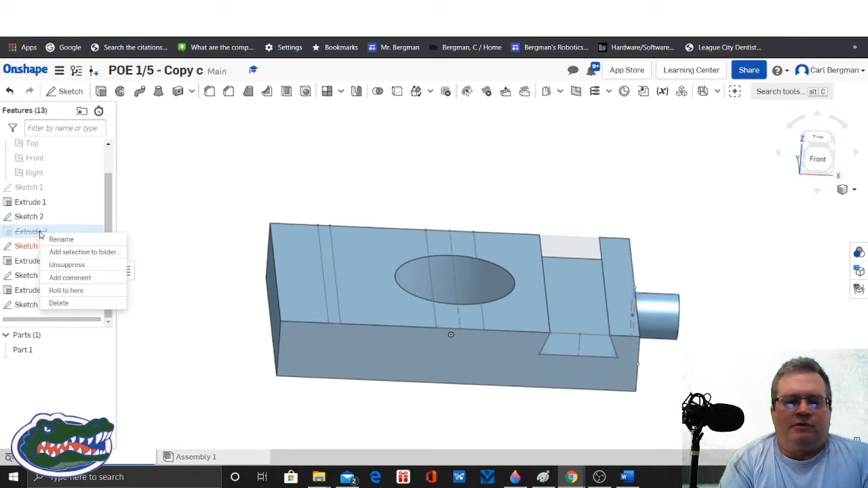
pyautogui.click(67, 264)
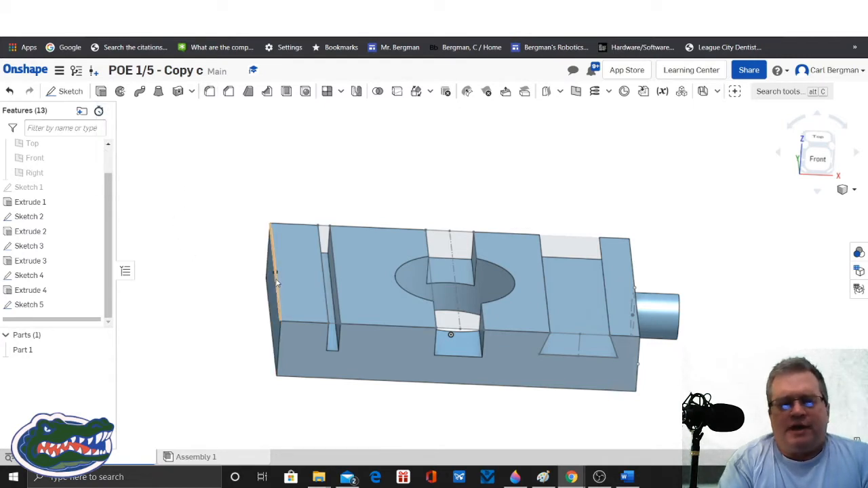
# - Fillet the block's upper edge at the end opposite the cylindrical pin with a 0.2 in radius
pyautogui.click(210, 91)
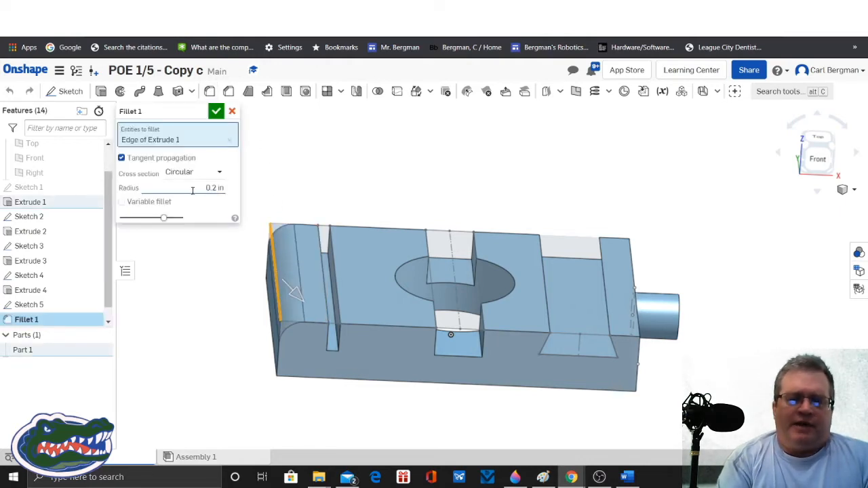
pyautogui.click(216, 110)
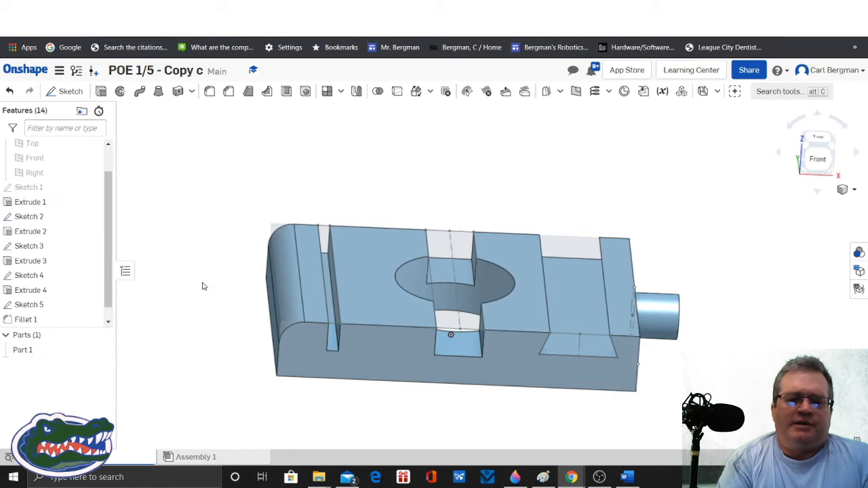
pyautogui.moveTo(202, 286); pyautogui.dragTo(161, 316, button='right')
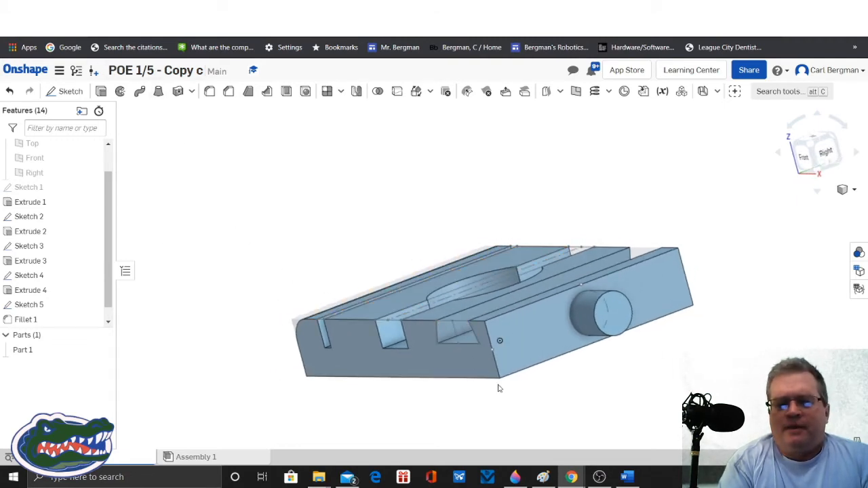
# - Fillet the two vertical corner edges at the block's pin end with a 0.2 in radius, and undo that fillet
pyautogui.click(496, 367)
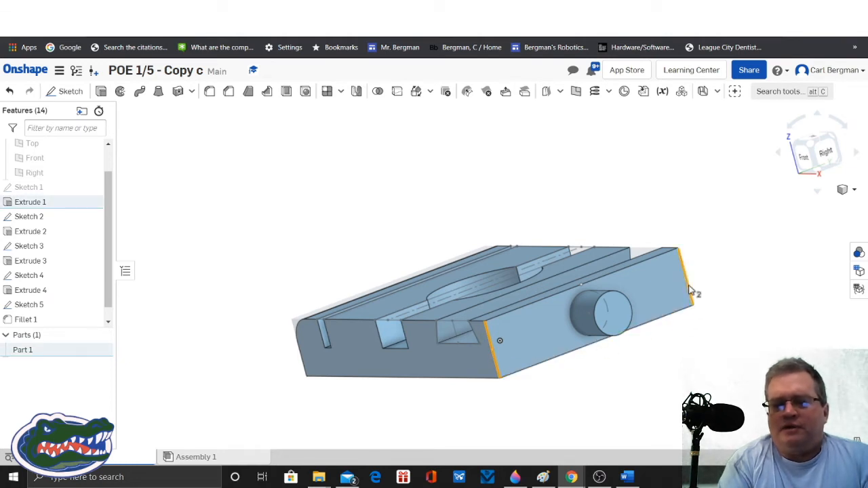
pyautogui.moveTo(763, 311); pyautogui.dragTo(755, 334, button='right')
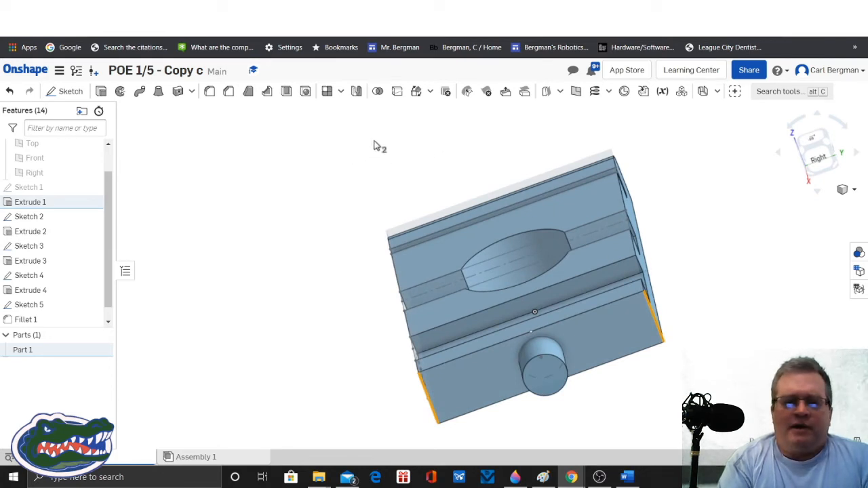
pyautogui.click(210, 91)
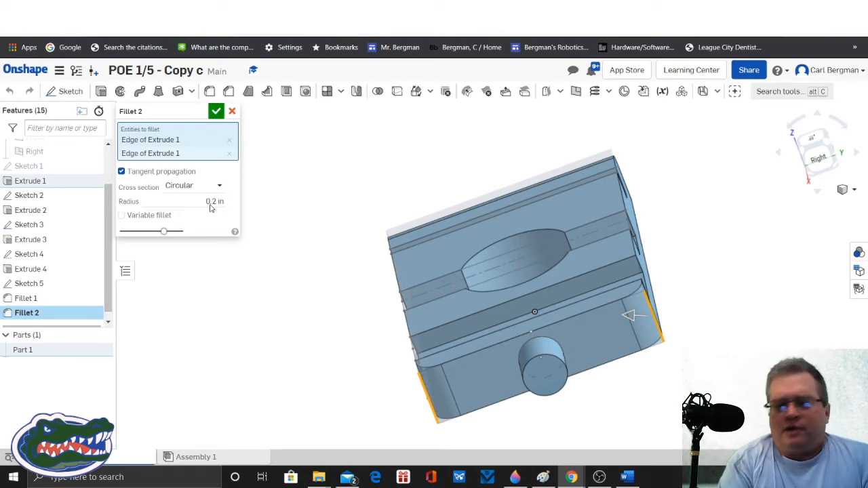
pyautogui.click(216, 112)
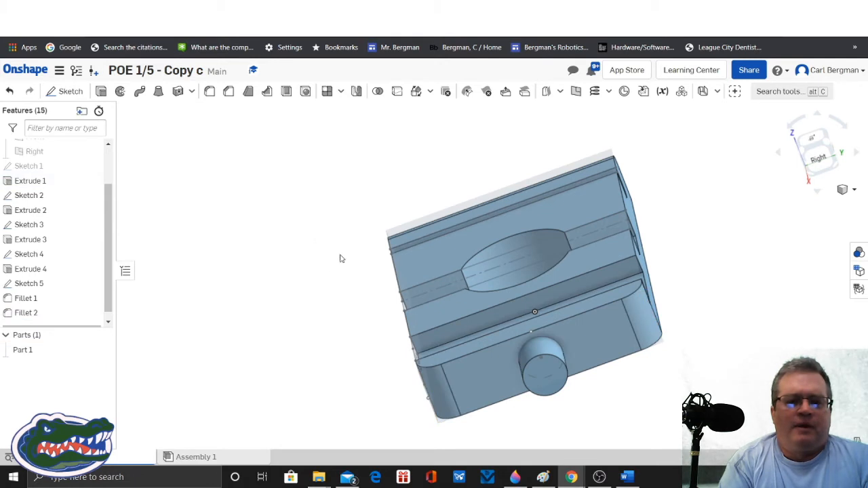
pyautogui.moveTo(306, 289); pyautogui.dragTo(355, 269, button='right')
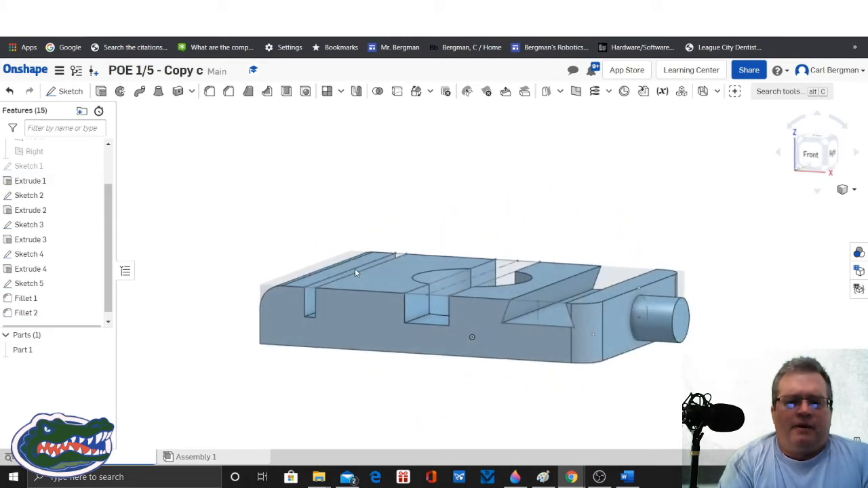
pyautogui.click(11, 92)
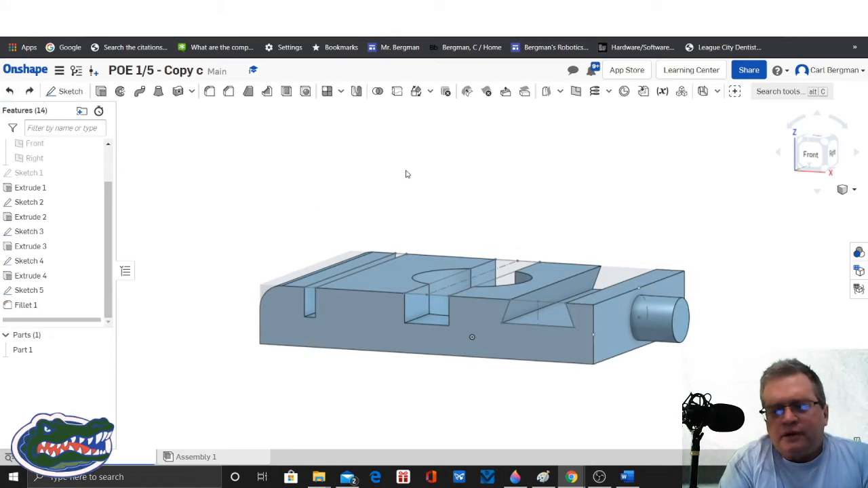
# - Fillet the two vertical corner edges at the block's pin end with a 0.15 in radius
pyautogui.moveTo(392, 190); pyautogui.dragTo(581, 206, button='right')
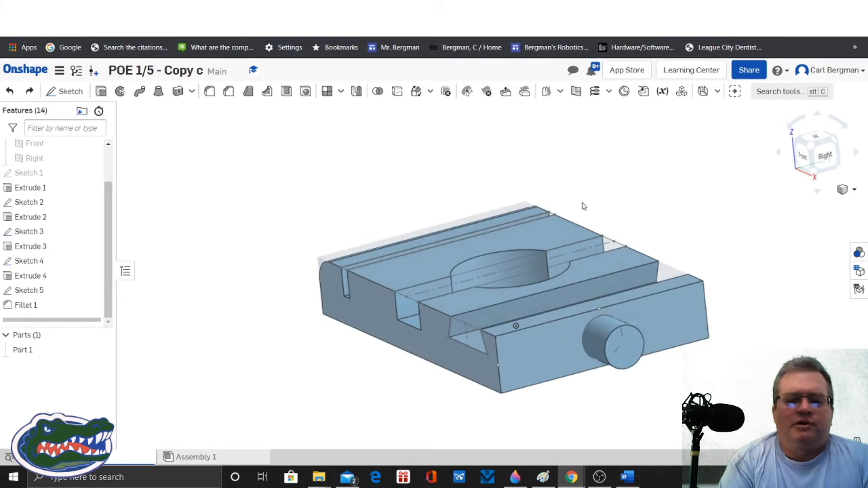
pyautogui.click(498, 360)
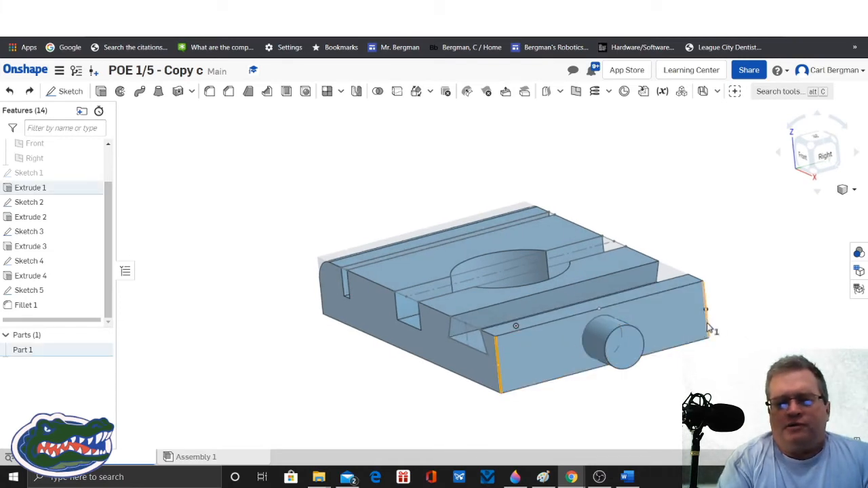
pyautogui.click(708, 326)
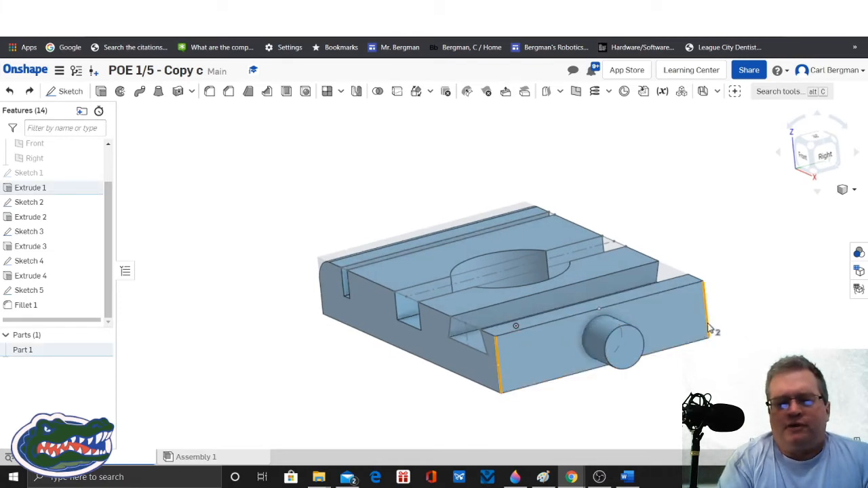
pyautogui.click(210, 91)
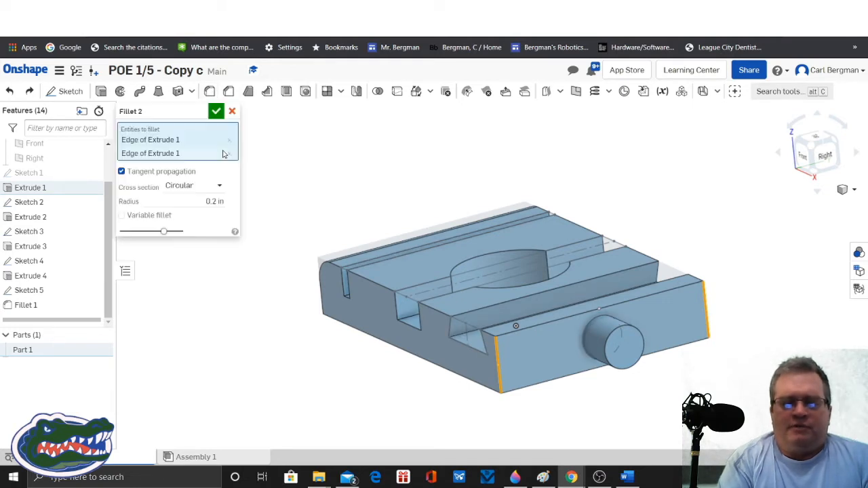
pyautogui.click(204, 201)
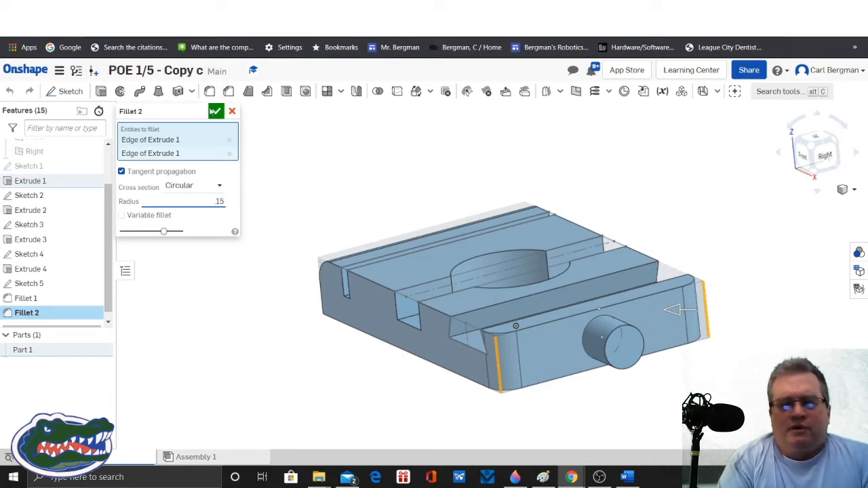
pyautogui.click(216, 112)
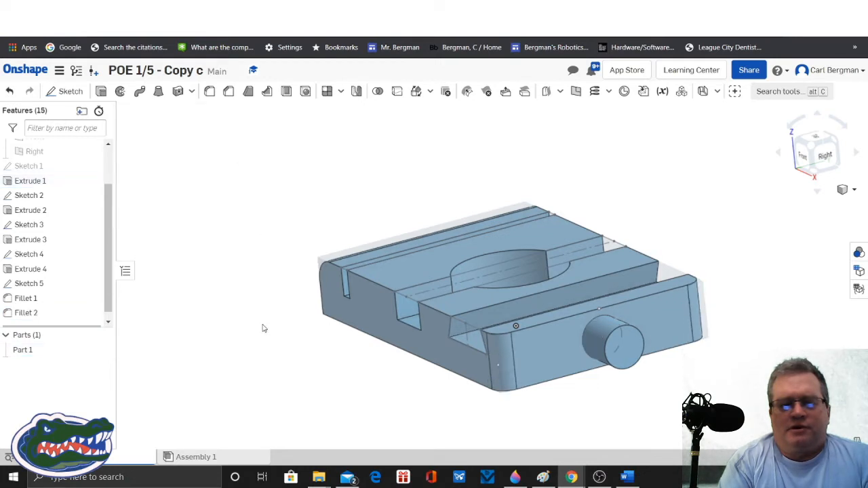
# - Fillet both upper rim arcs of the large round hole with a 0.15 in radius
pyautogui.moveTo(262, 328); pyautogui.dragTo(220, 404, button='right')
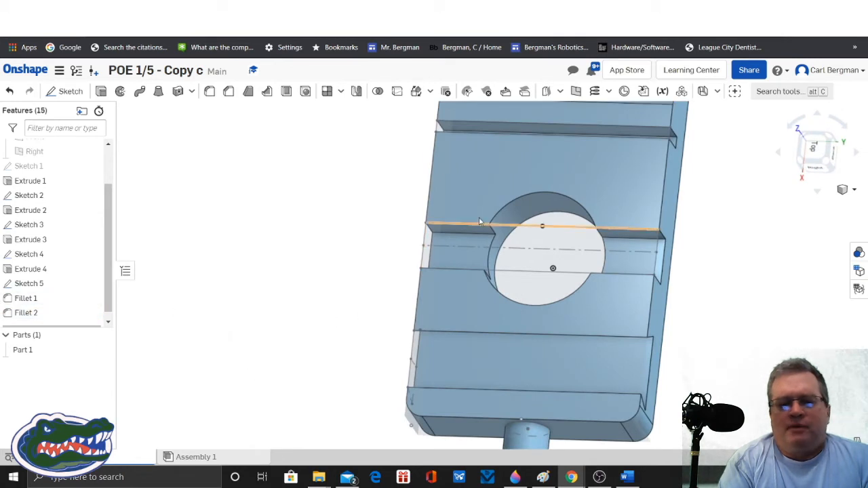
pyautogui.click(536, 194)
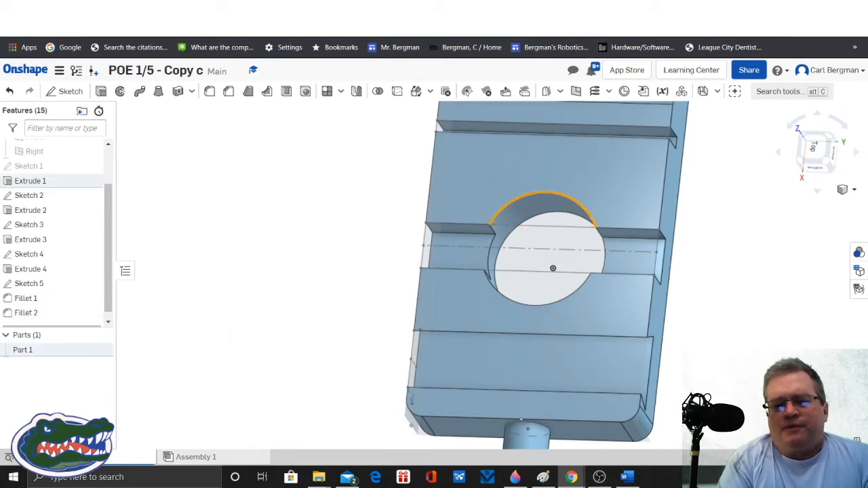
pyautogui.click(555, 305)
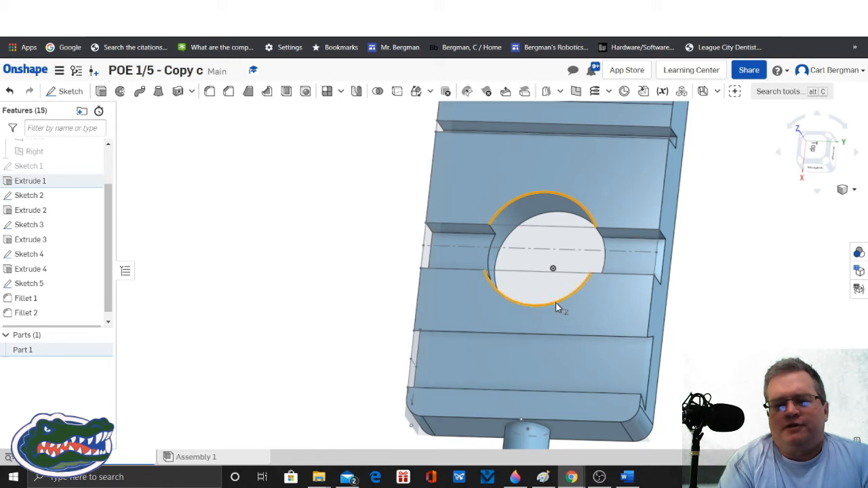
pyautogui.click(209, 91)
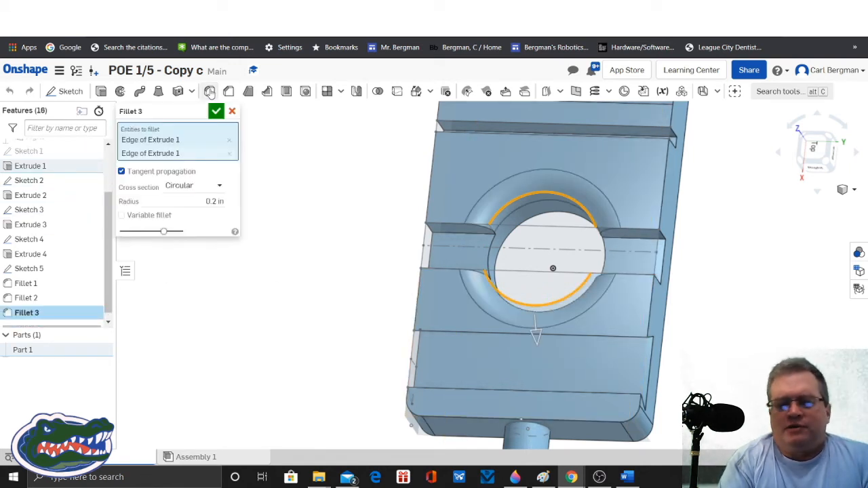
pyautogui.click(203, 201)
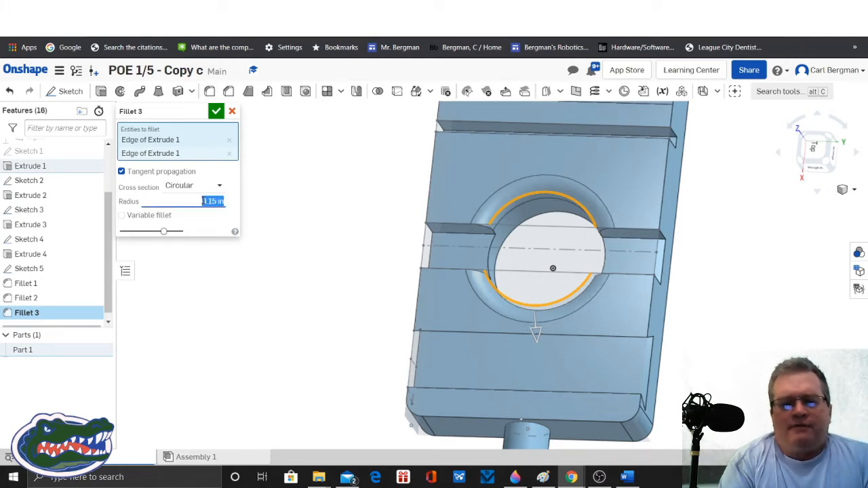
pyautogui.click(217, 113)
# - Start a fillet with a 0.15 in radius on the two upper edges of the narrow slot
pyautogui.moveTo(277, 266); pyautogui.dragTo(238, 217, button='right')
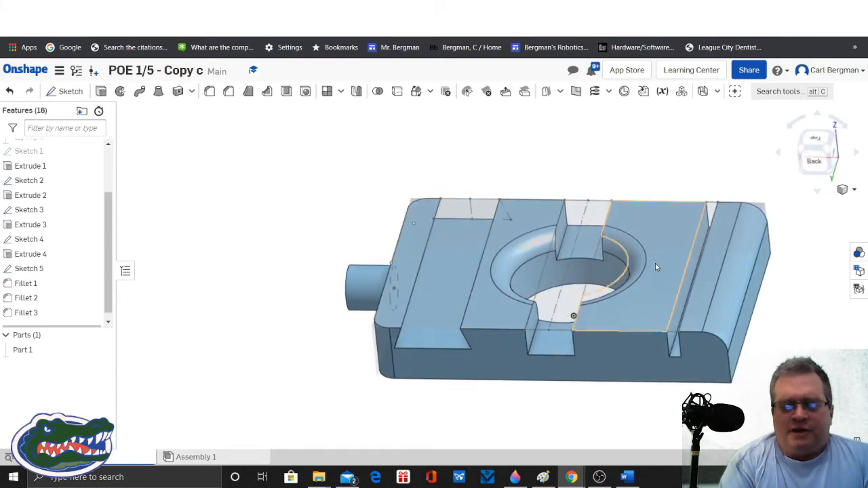
pyautogui.click(673, 317)
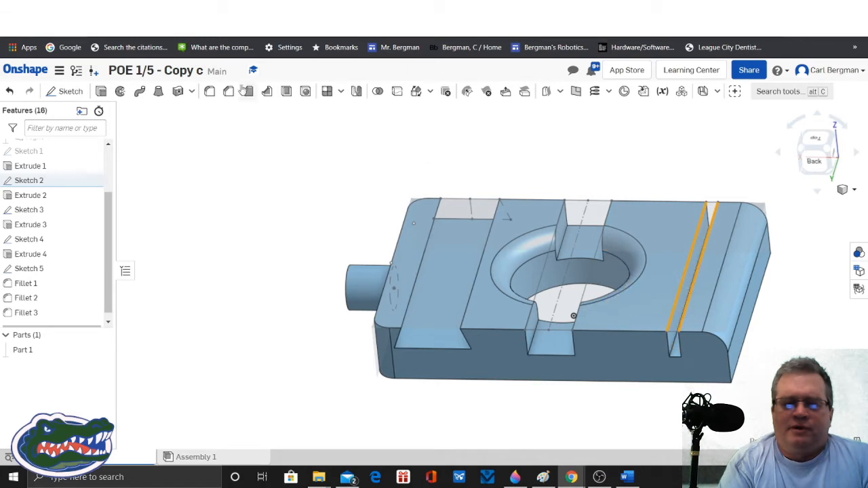
pyautogui.click(209, 91)
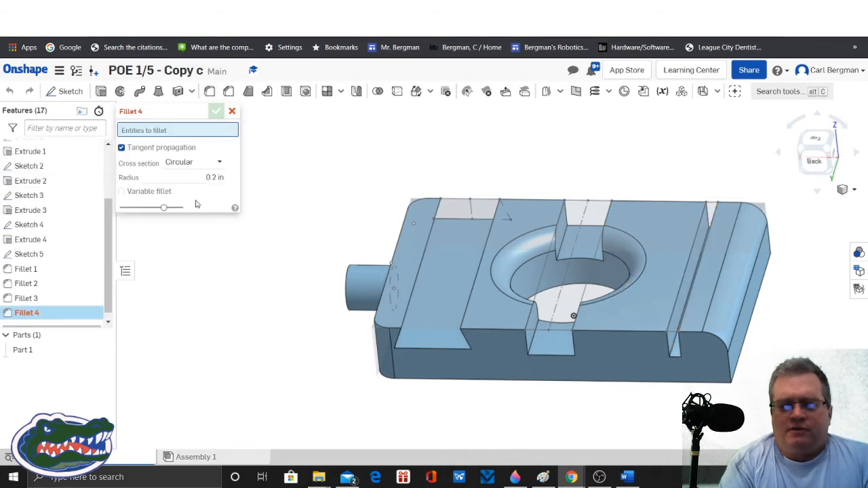
pyautogui.click(203, 177)
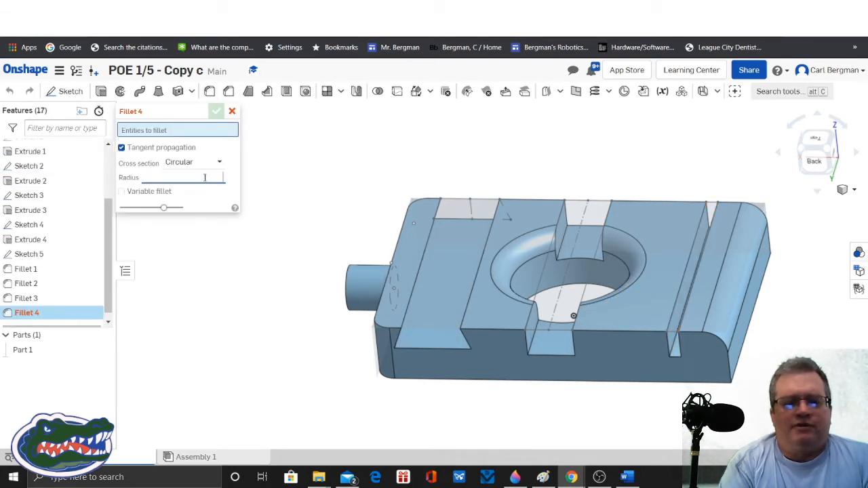
pyautogui.write('.15')
pyautogui.press('Return')
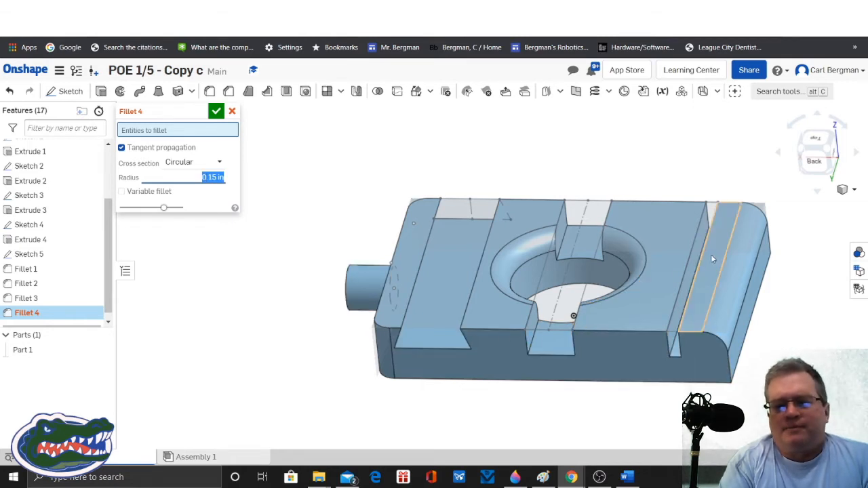
pyautogui.click(686, 268)
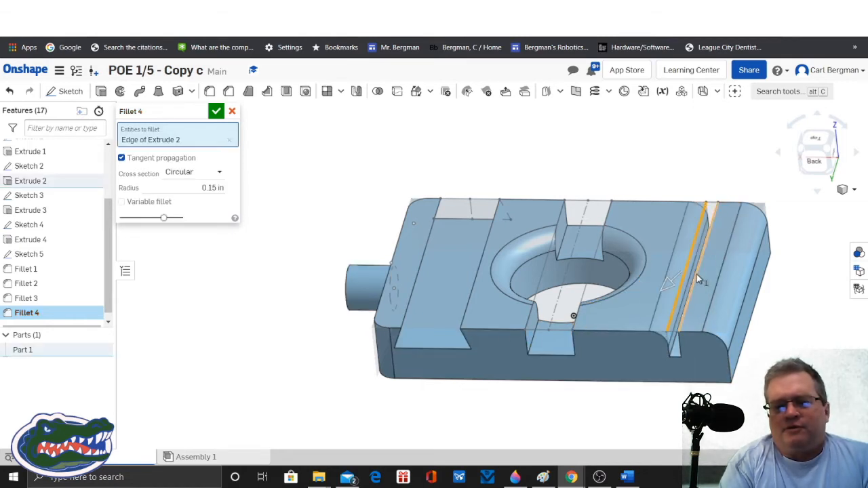
pyautogui.click(696, 274)
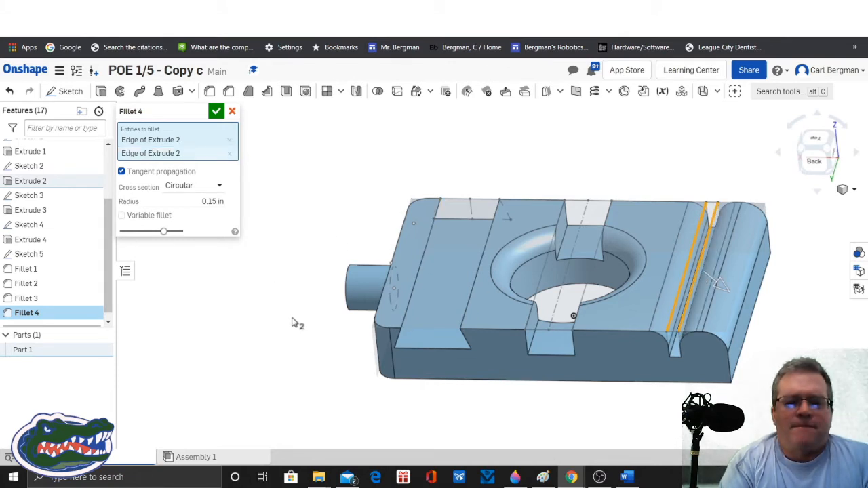
# - Set the narrow slot's fillet radius to 0.05 in and accept the fillet
pyautogui.click(203, 201)
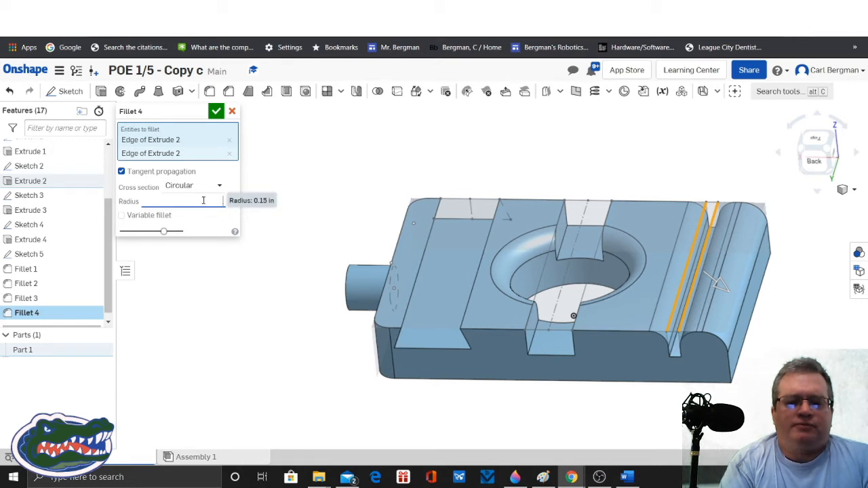
pyautogui.press('Return')
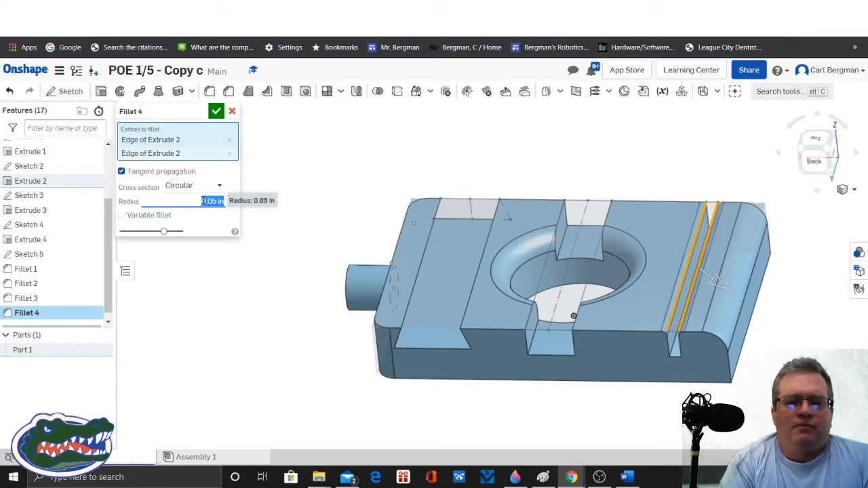
pyautogui.click(216, 111)
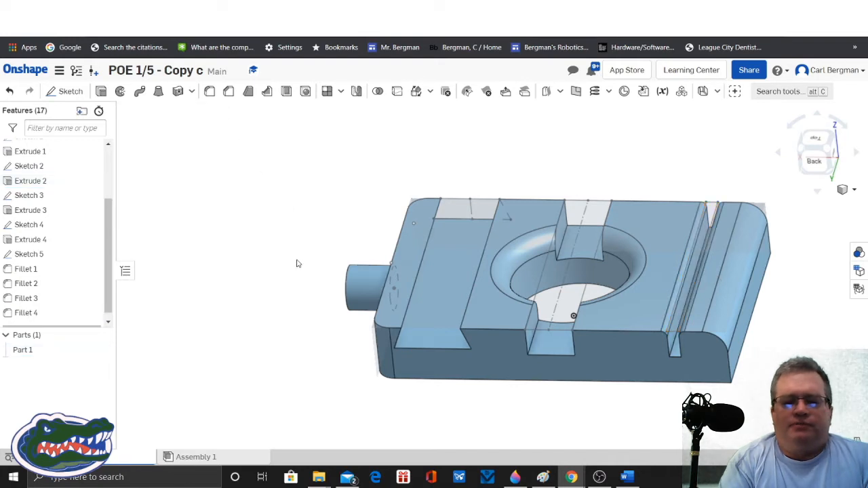
# - Open the round pin's extrusion, Extrude 4, for editing and set its depth to 0.2 in
pyautogui.scroll(3, 631, 288)
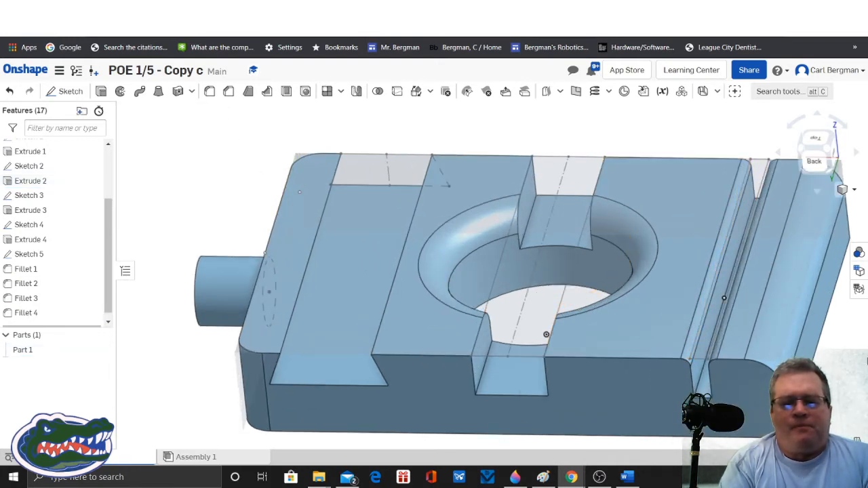
pyautogui.moveTo(831, 378); pyautogui.dragTo(742, 332, button='right')
pyautogui.moveTo(643, 389); pyautogui.dragTo(723, 337, button='right')
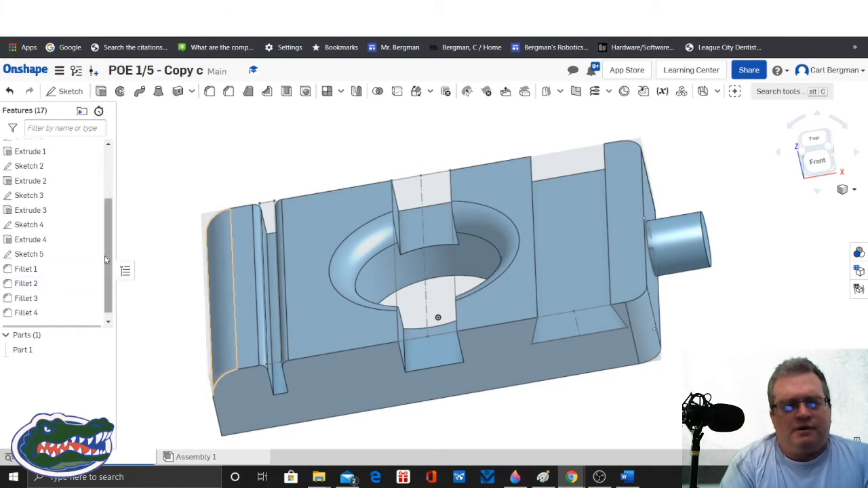
pyautogui.scroll(-1, 109, 258)
pyautogui.moveTo(450, 407); pyautogui.dragTo(466, 435, button='right')
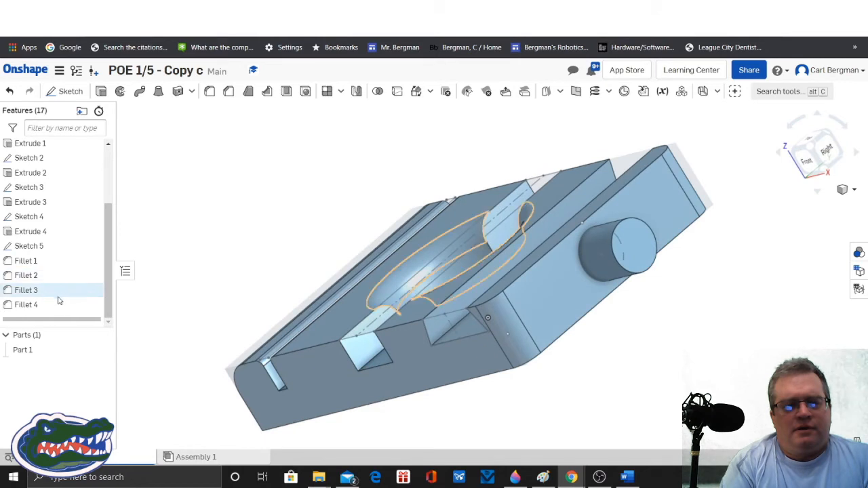
pyautogui.click(26, 235)
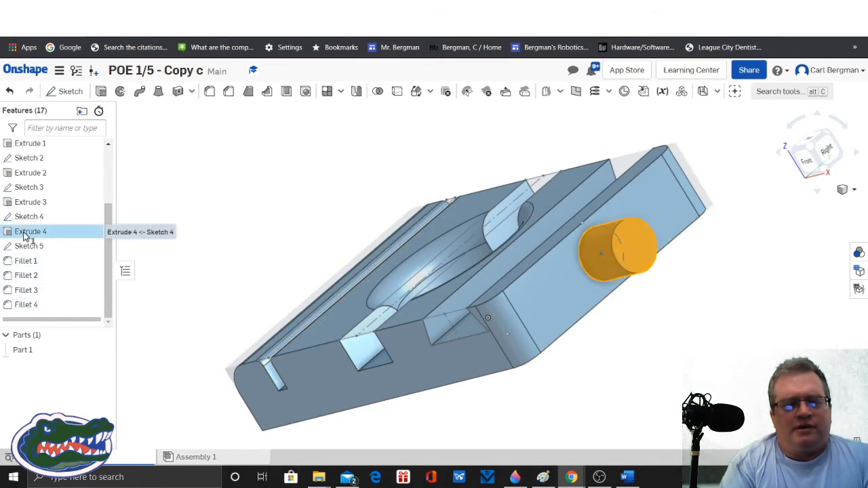
pyautogui.rightClick(25, 235)
pyautogui.click(39, 253)
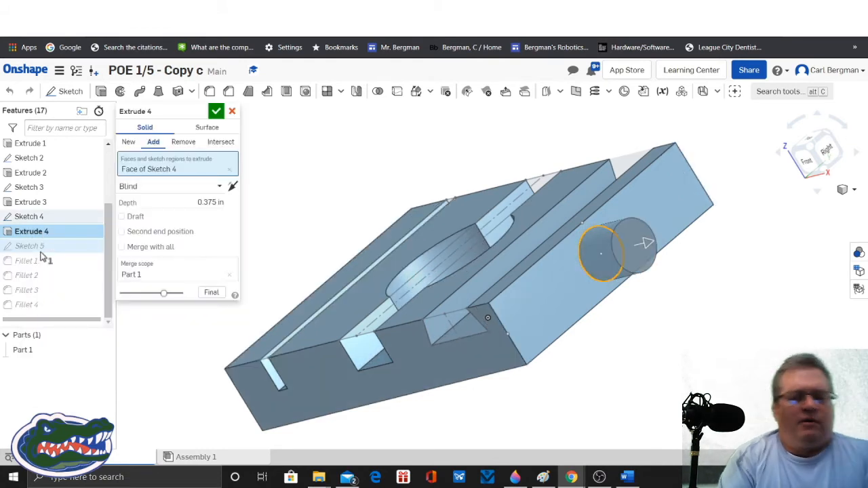
pyautogui.click(211, 203)
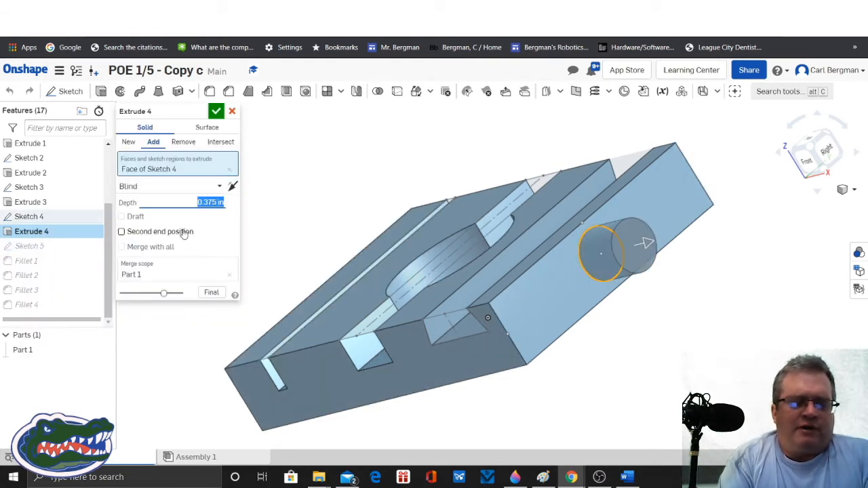
pyautogui.write('.2')
pyautogui.press('Return')
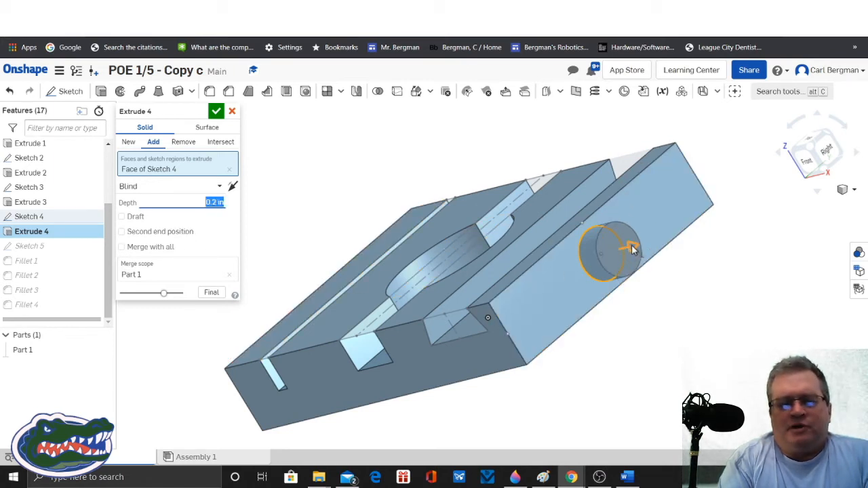
# - Stretch the pin's extrusion freehand to about 0.71 in, shorten it to about 0.18 in and accept the edit
pyautogui.moveTo(632, 249); pyautogui.dragTo(678, 245)
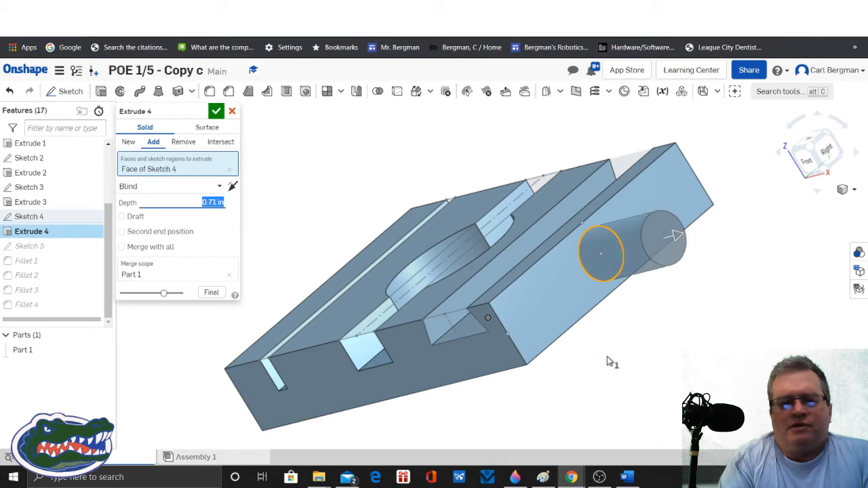
pyautogui.moveTo(606, 360); pyautogui.dragTo(645, 363, button='right')
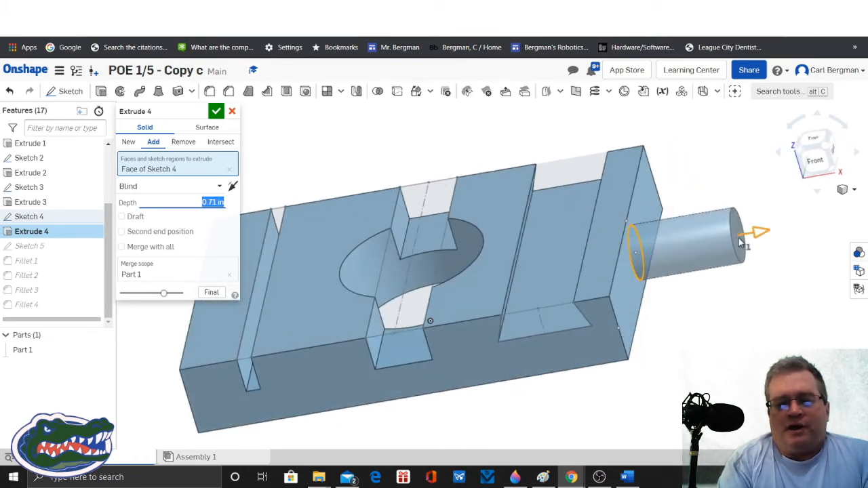
pyautogui.moveTo(758, 233); pyautogui.dragTo(685, 249)
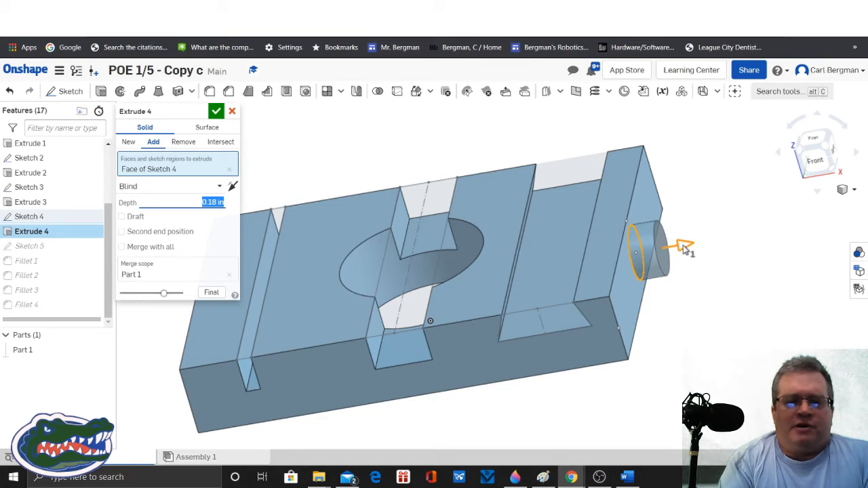
pyautogui.click(216, 112)
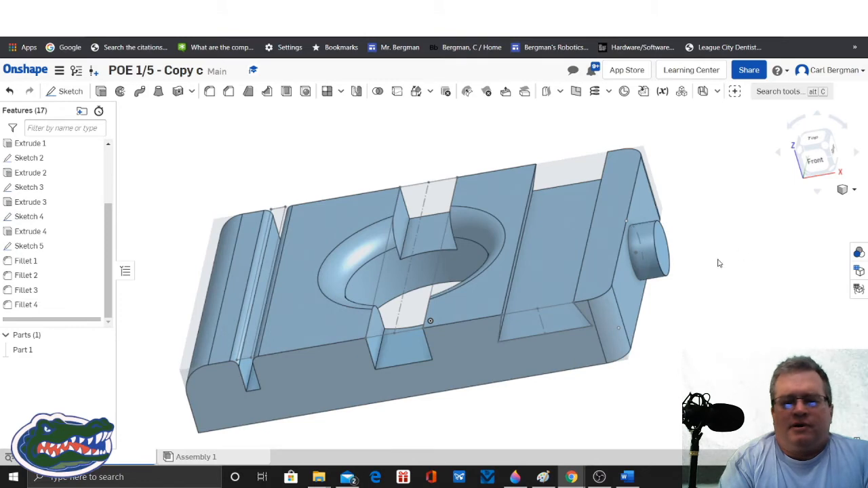
# - Start a fillet with a 0.1 in radius on the outer circular edge of the round pin
pyautogui.moveTo(729, 329); pyautogui.dragTo(691, 317, button='right')
pyautogui.click(656, 287)
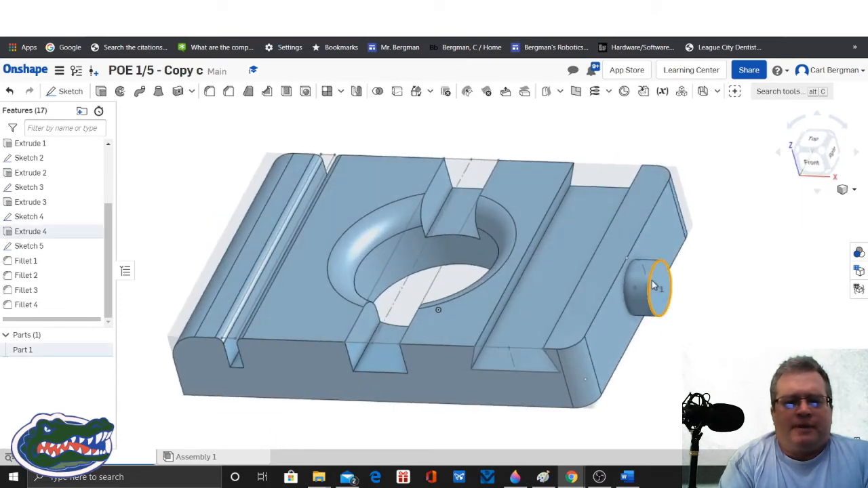
pyautogui.click(210, 91)
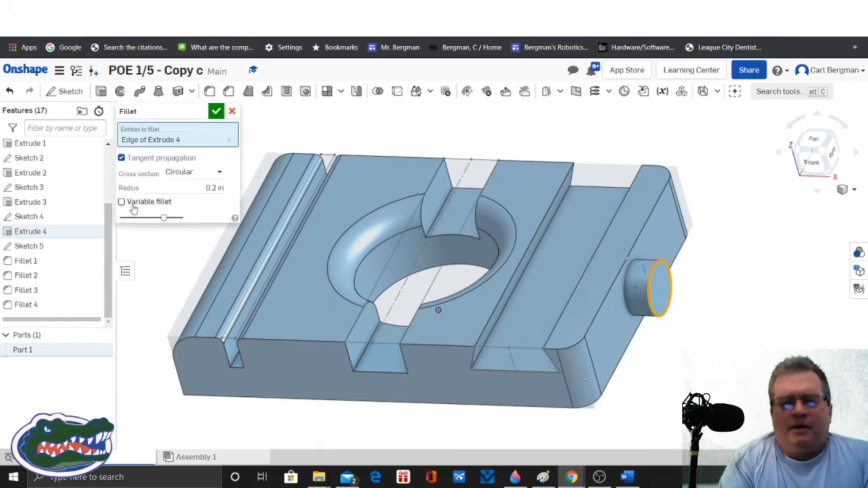
pyautogui.click(215, 188)
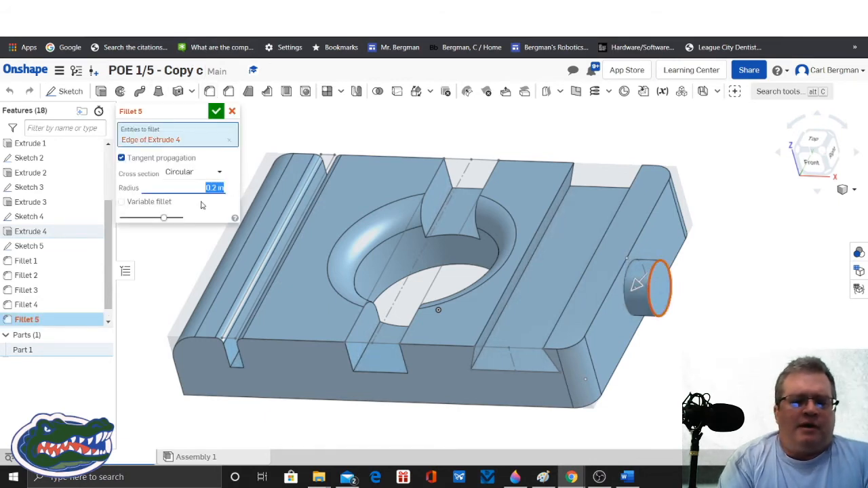
pyautogui.write('0.1')
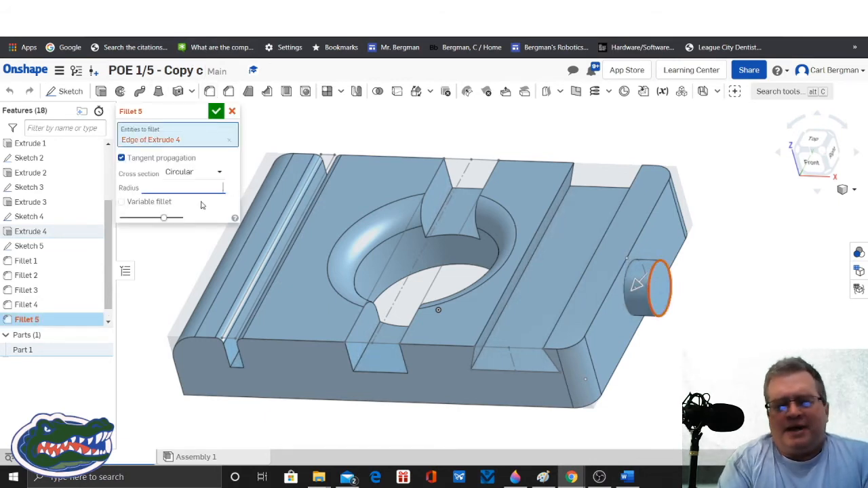
pyautogui.press('Return')
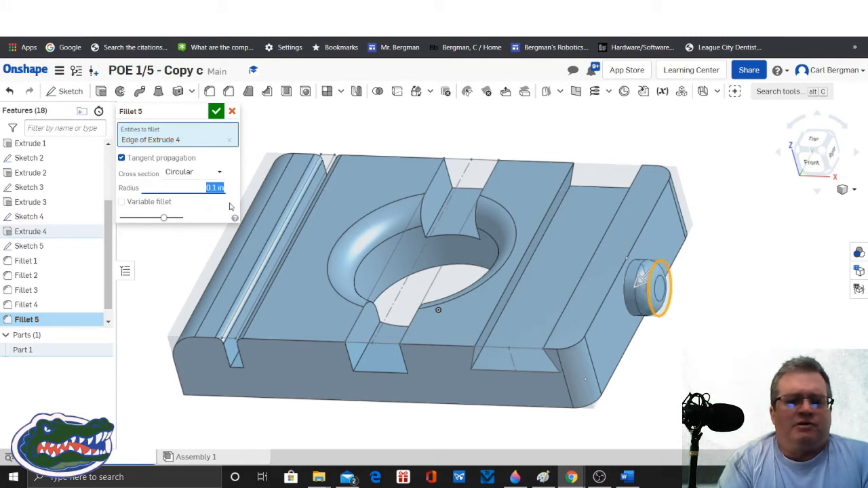
# - Set the pin edge's fillet radius to 0.05 in and accept the fillet
pyautogui.write('0.05')
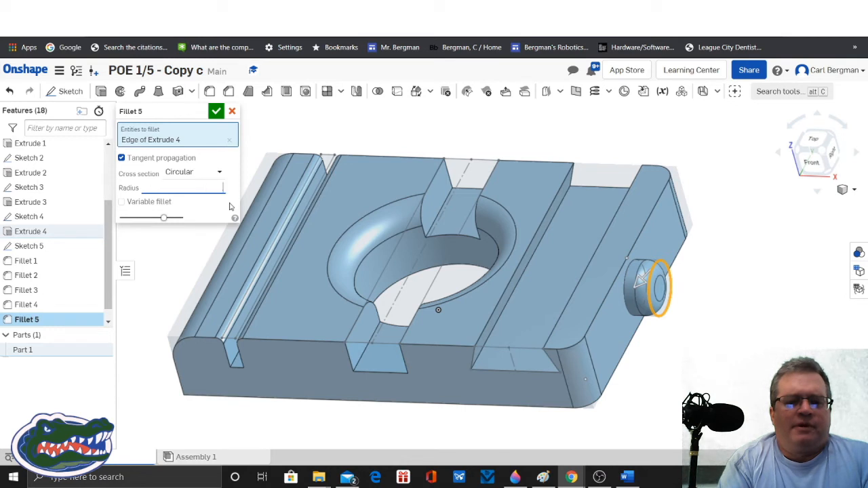
pyautogui.press('Return')
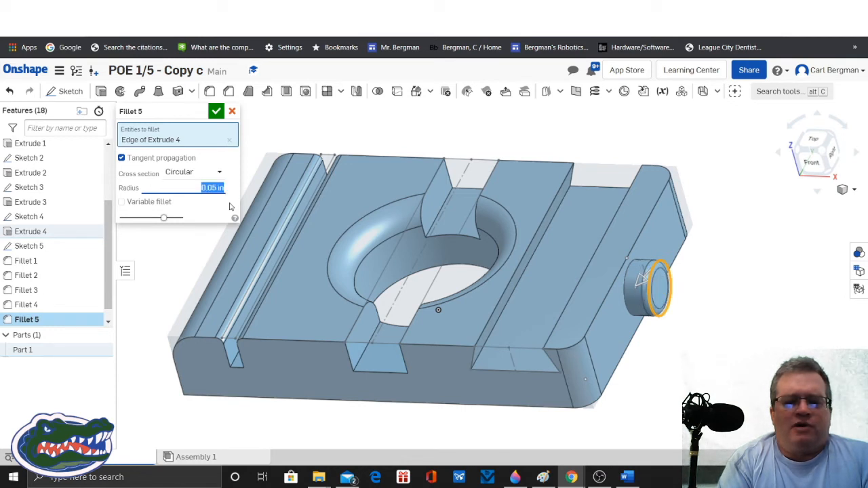
pyautogui.click(220, 113)
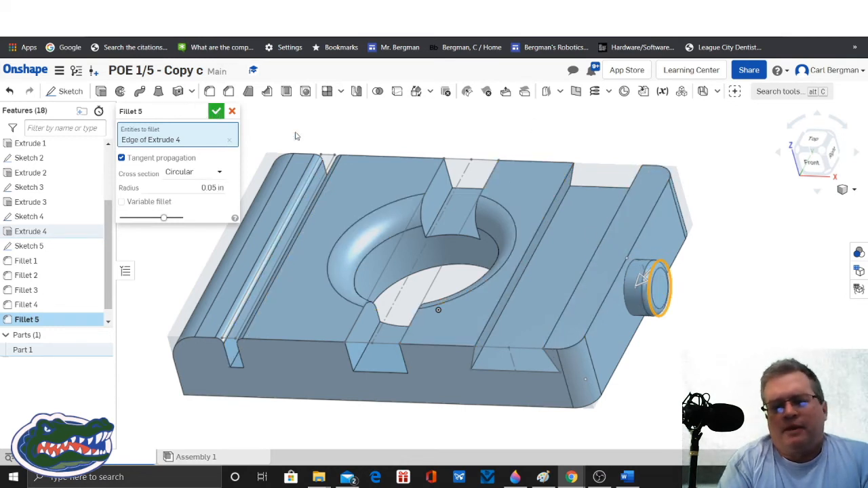
pyautogui.moveTo(730, 335); pyautogui.dragTo(757, 342, button='right')
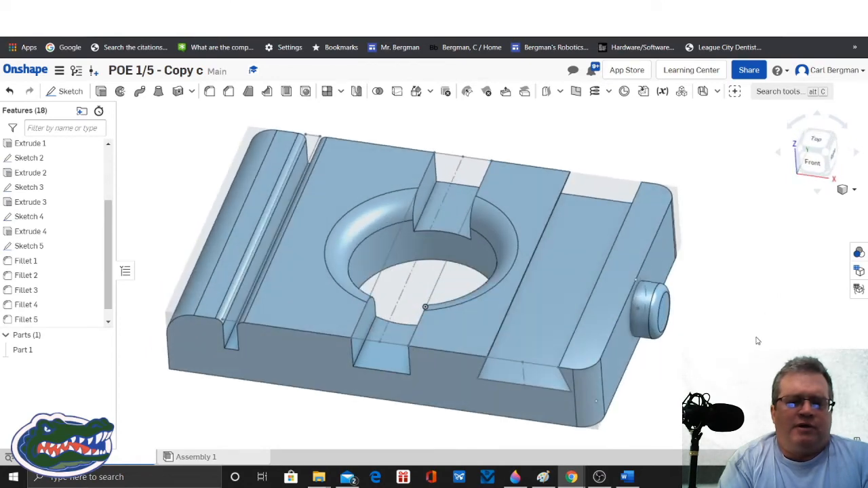